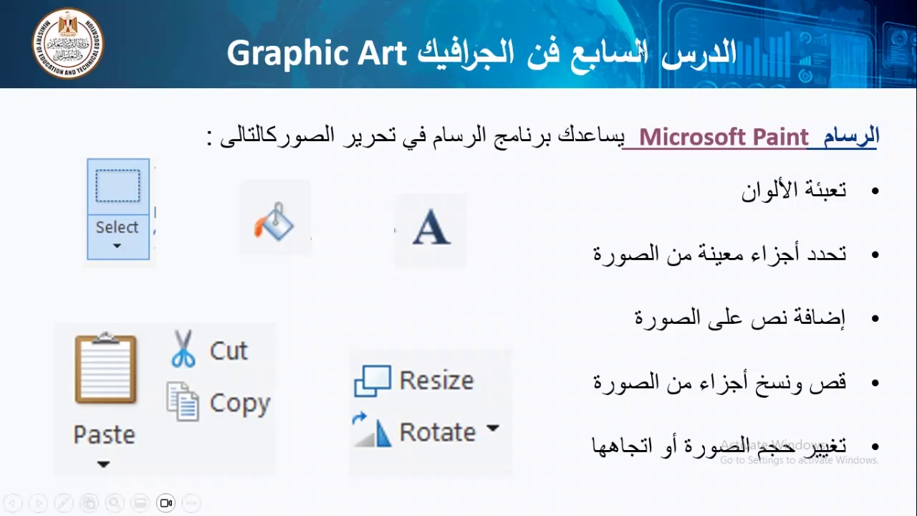
# - Open File Explorer from the Microsoft Paint link on the slide and show the Desktop folder's contents
pyautogui.click(706, 143)
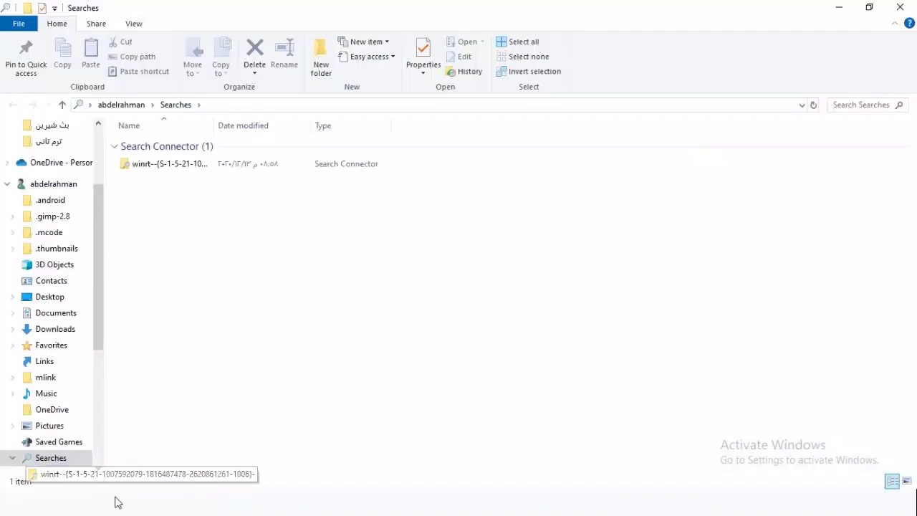
pyautogui.click(57, 458)
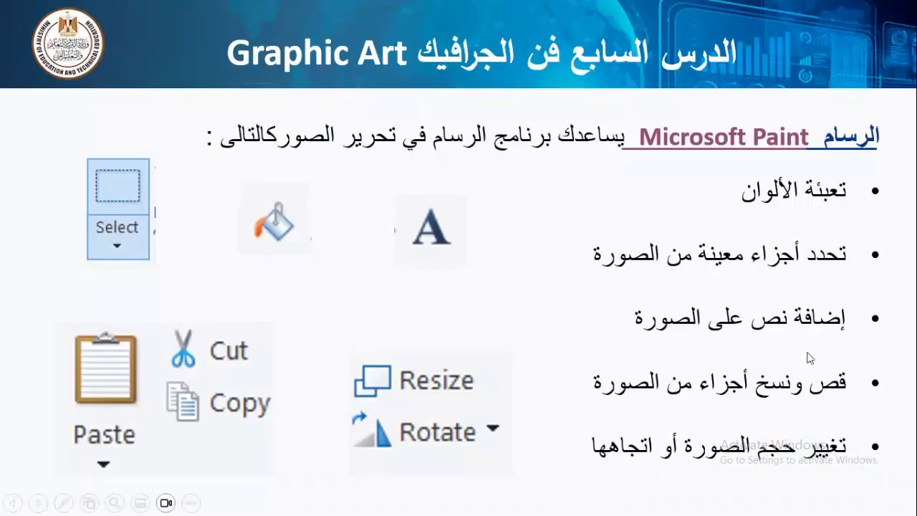
pyautogui.click(716, 140)
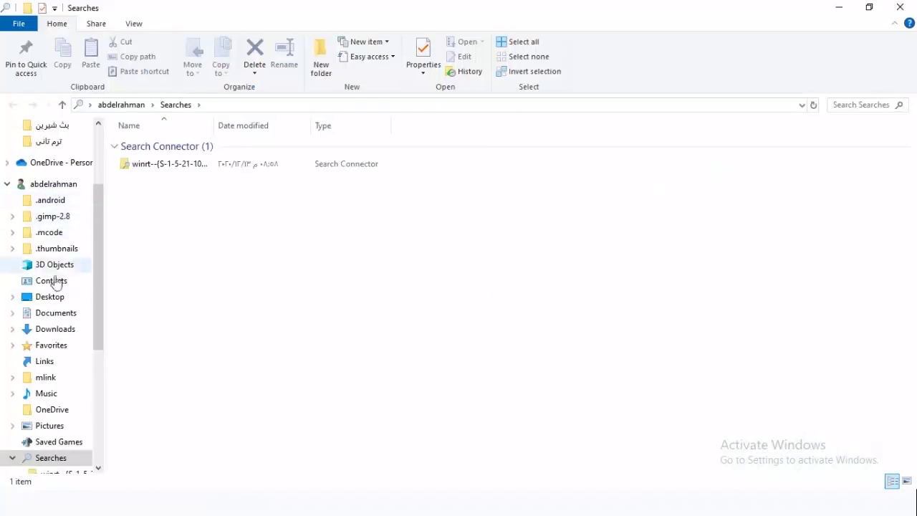
pyautogui.click(63, 300)
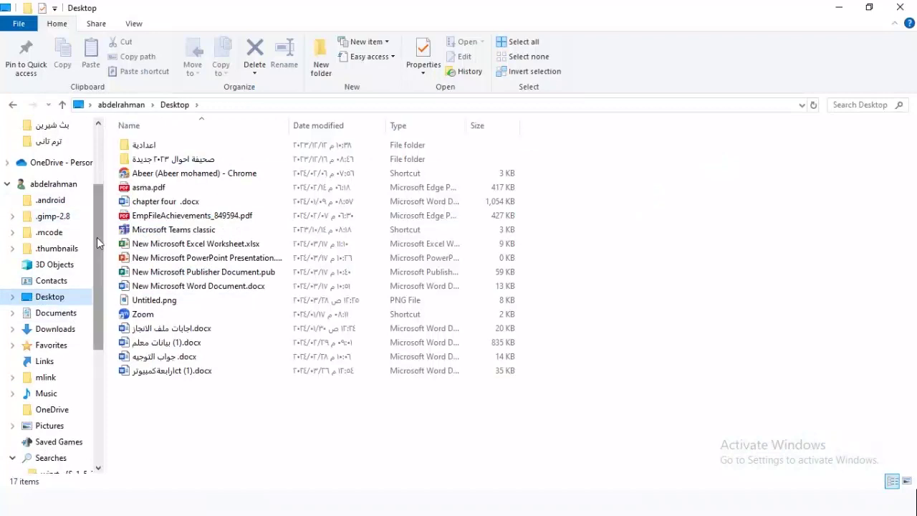
# - Search the Quick access location for "paint"
pyautogui.scroll(3, 97, 237)
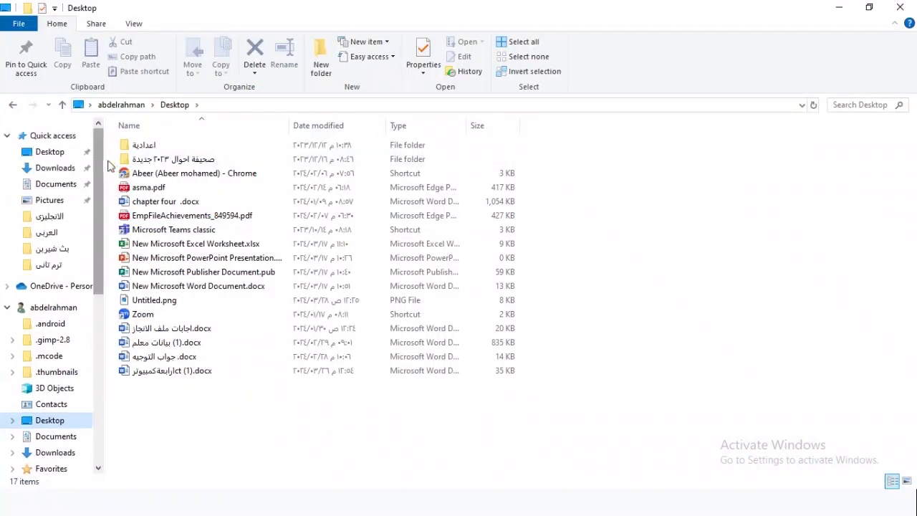
pyautogui.click(62, 139)
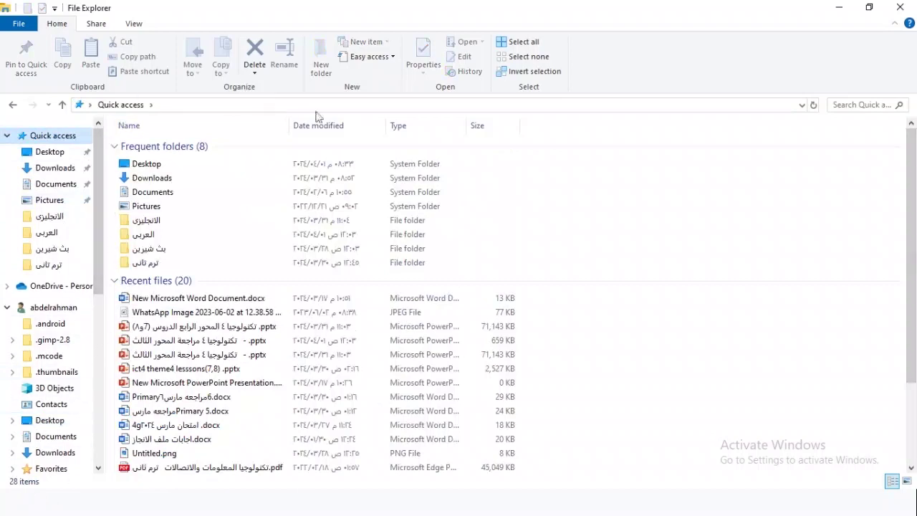
pyautogui.click(847, 104)
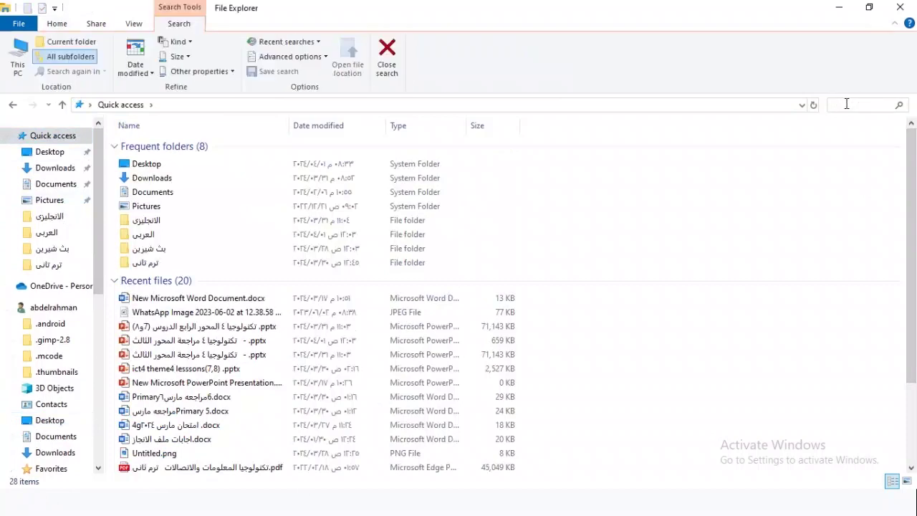
pyautogui.write('pai')
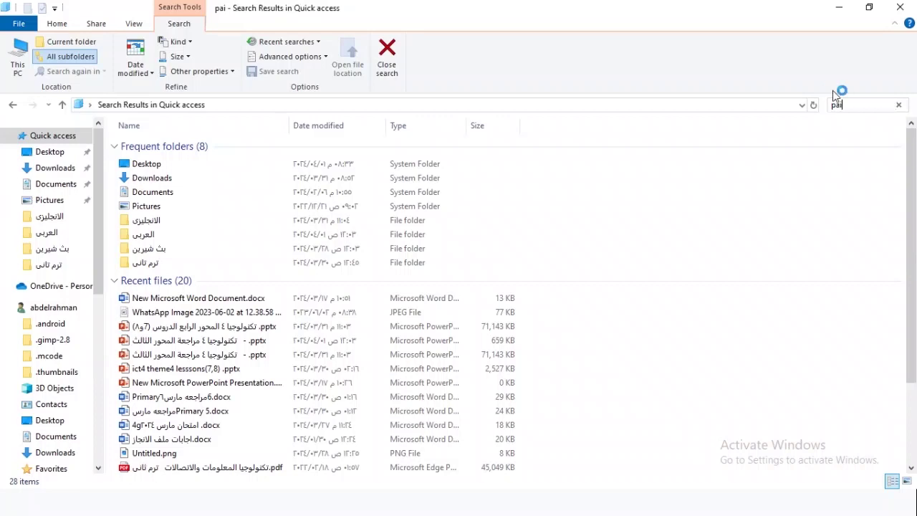
pyautogui.write('nt')
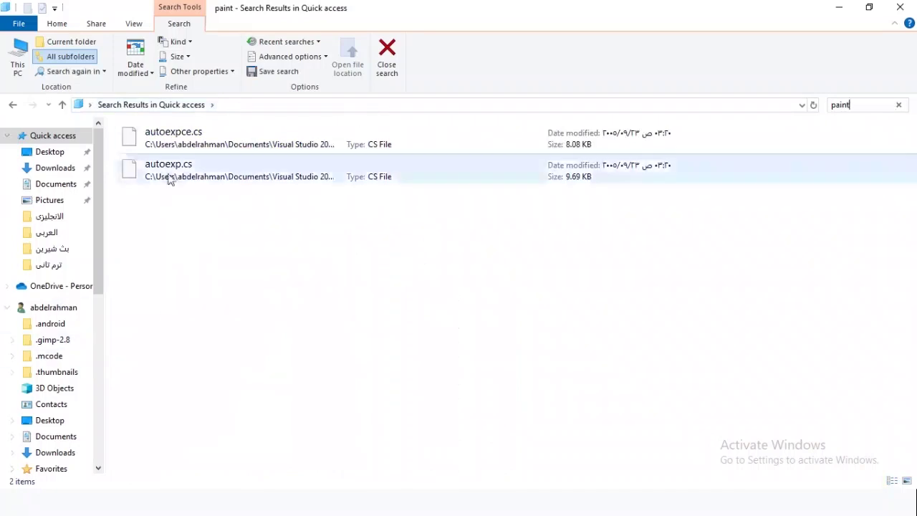
# - View Local Disk (C:), open the computer listed under Network and search it for "paint"
pyautogui.moveTo(102, 229); pyautogui.dragTo(85, 420)
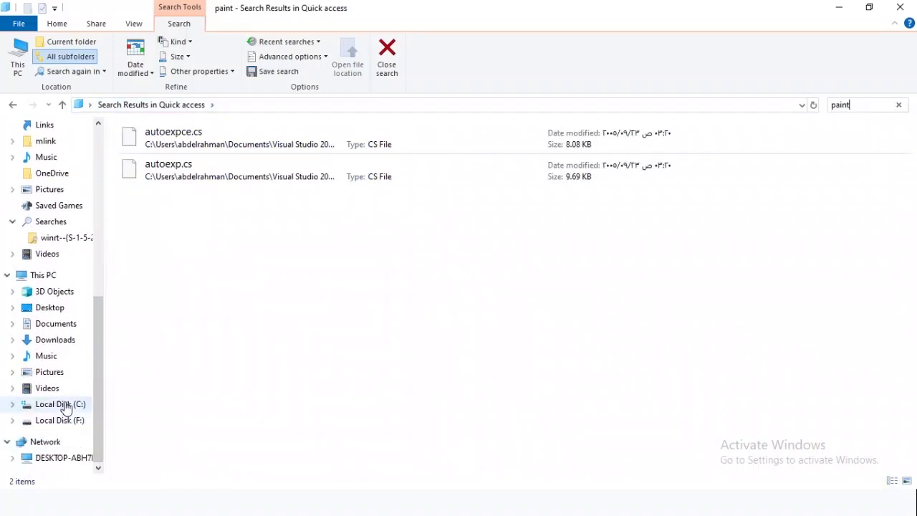
pyautogui.click(64, 406)
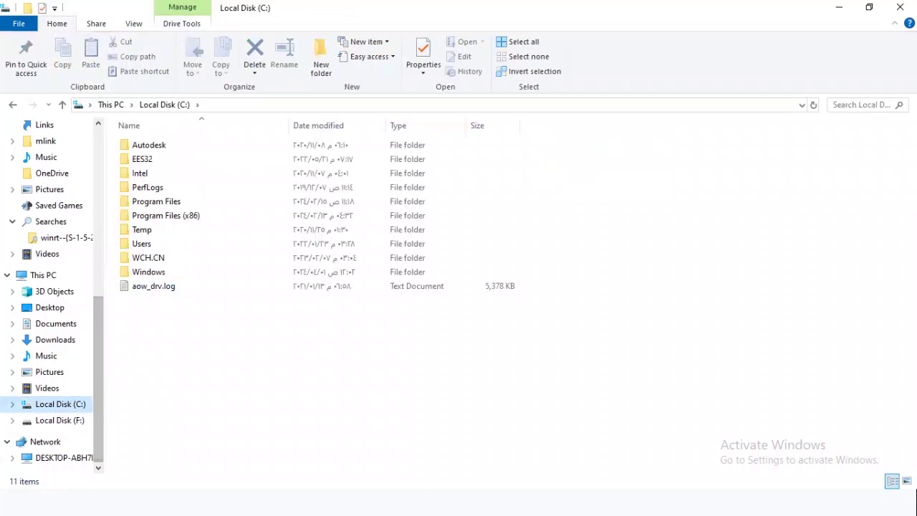
pyautogui.click(53, 458)
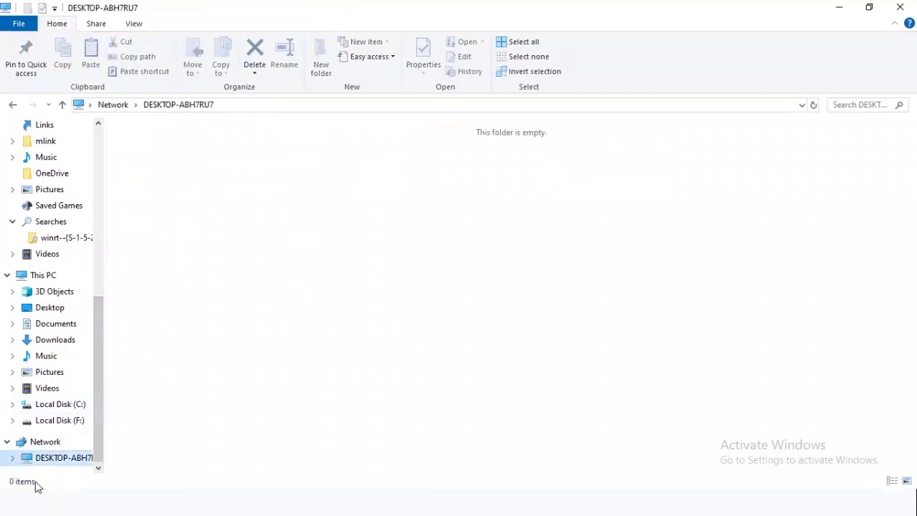
pyautogui.click(841, 106)
pyautogui.write('paint')
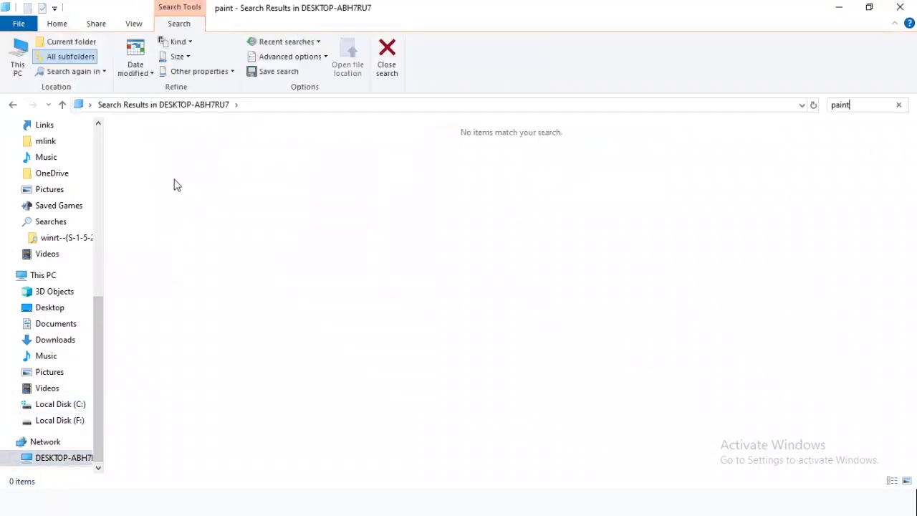
# - Go to This PC and search all its subfolders for "paint"
pyautogui.click(54, 219)
pyautogui.click(56, 278)
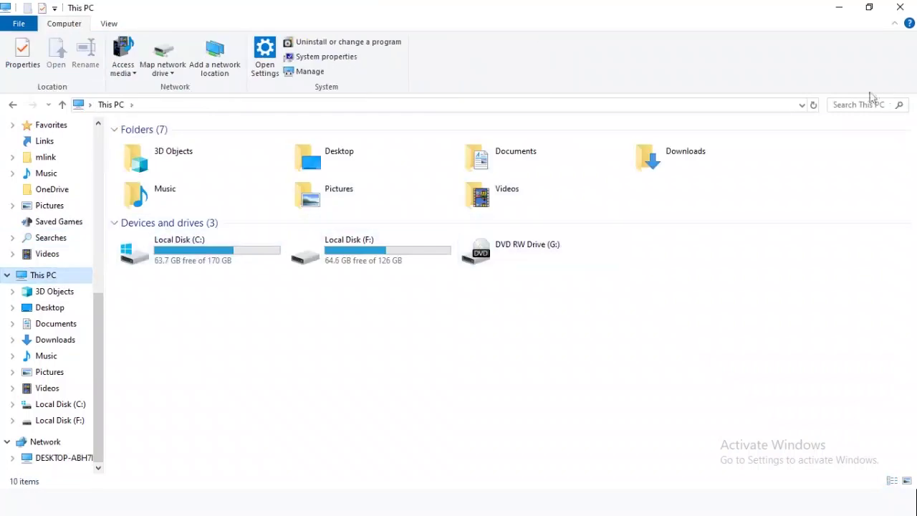
pyautogui.click(842, 105)
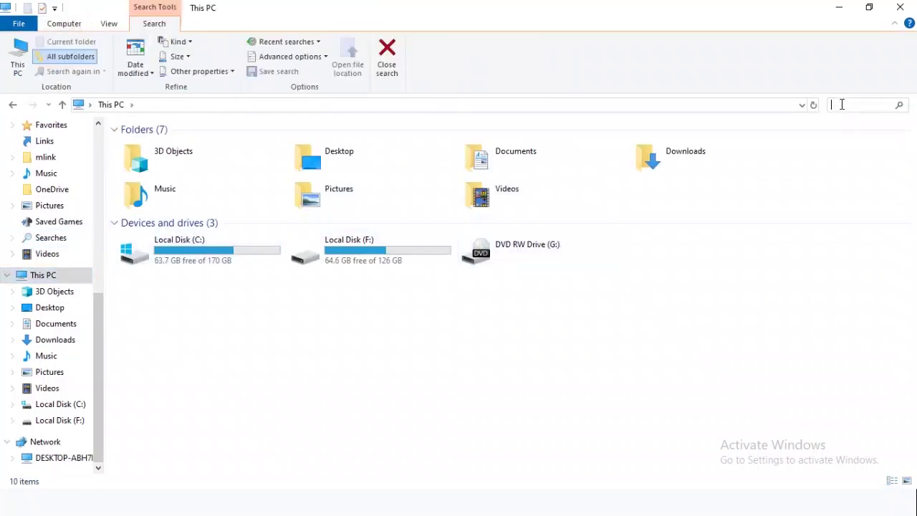
pyautogui.write('paint')
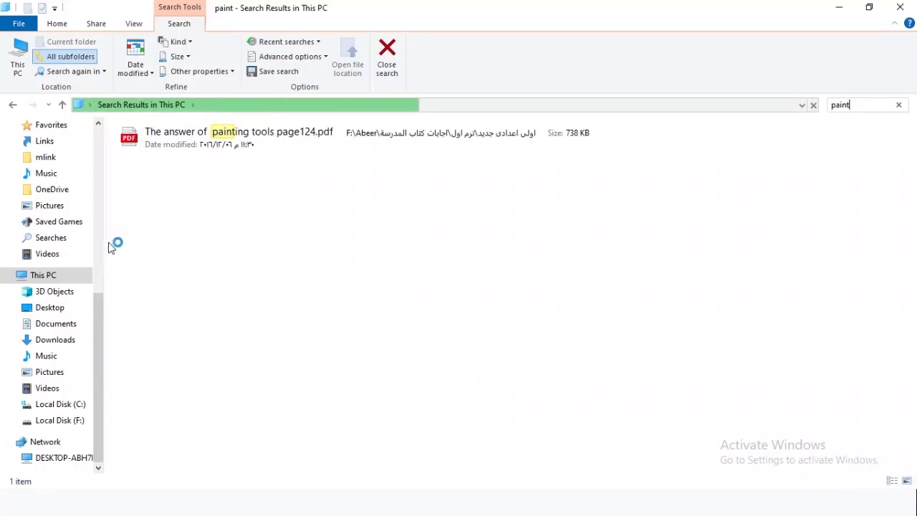
# - Open Local Disk (C:) and search that drive for "paint"
pyautogui.click(66, 406)
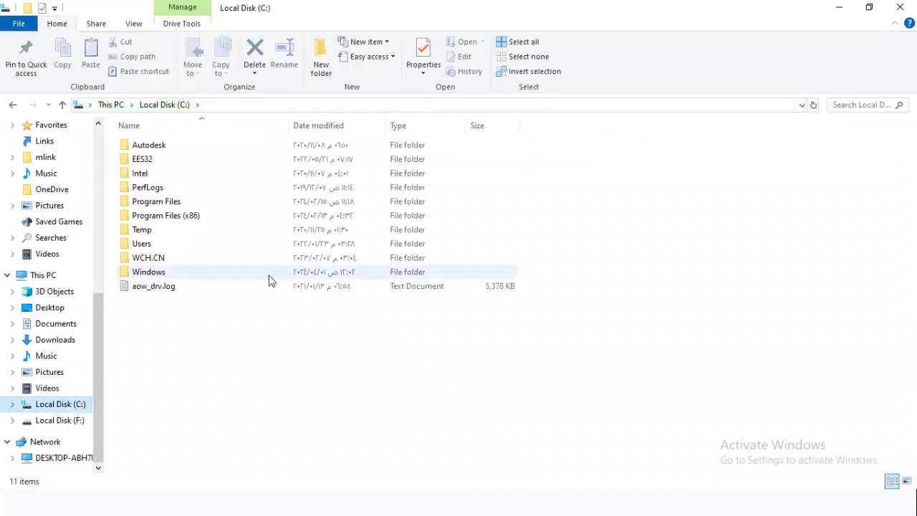
pyautogui.click(860, 105)
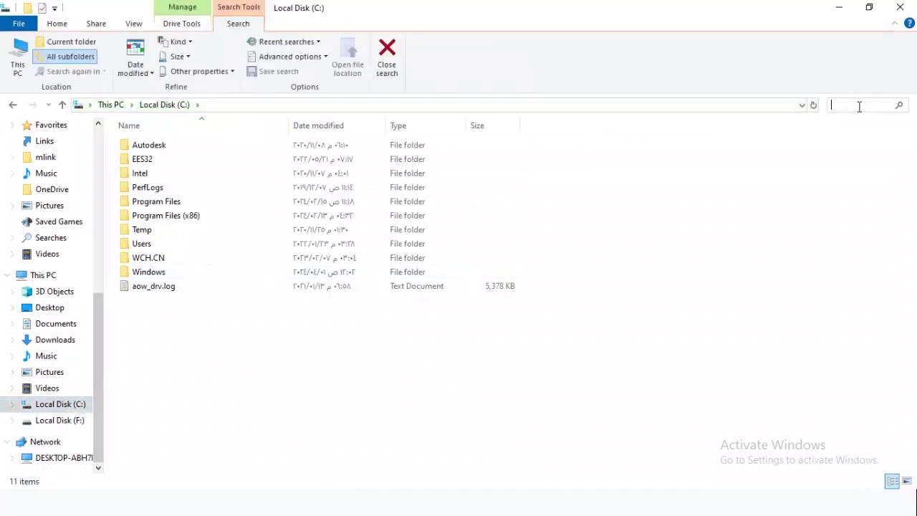
pyautogui.write('pa')
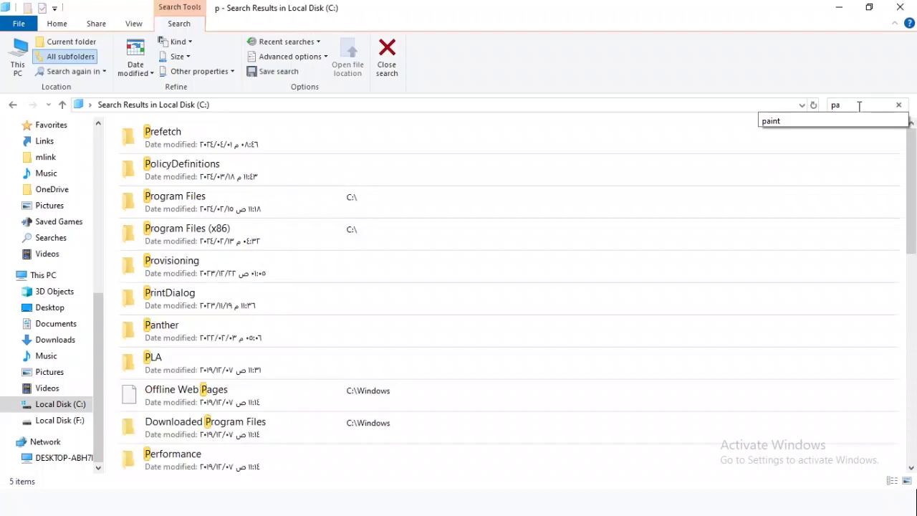
pyautogui.write('int')
pyautogui.press('Return')
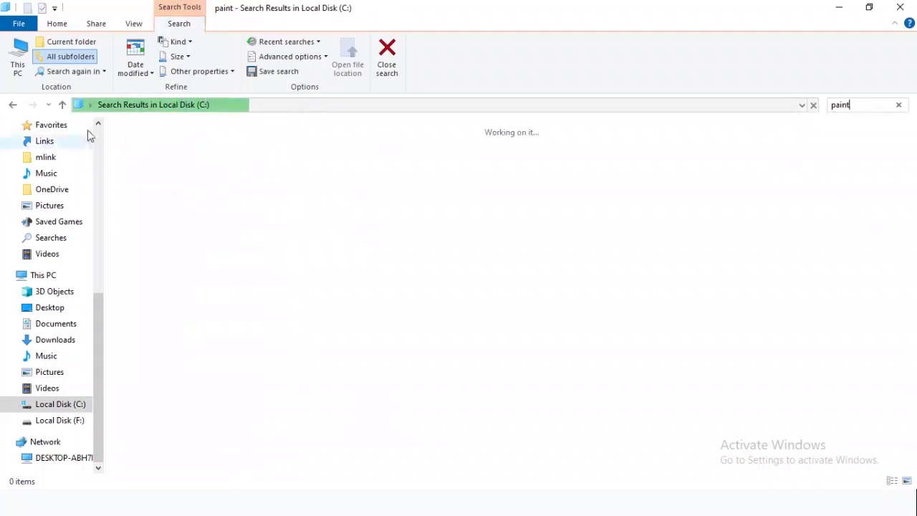
pyautogui.click(84, 71)
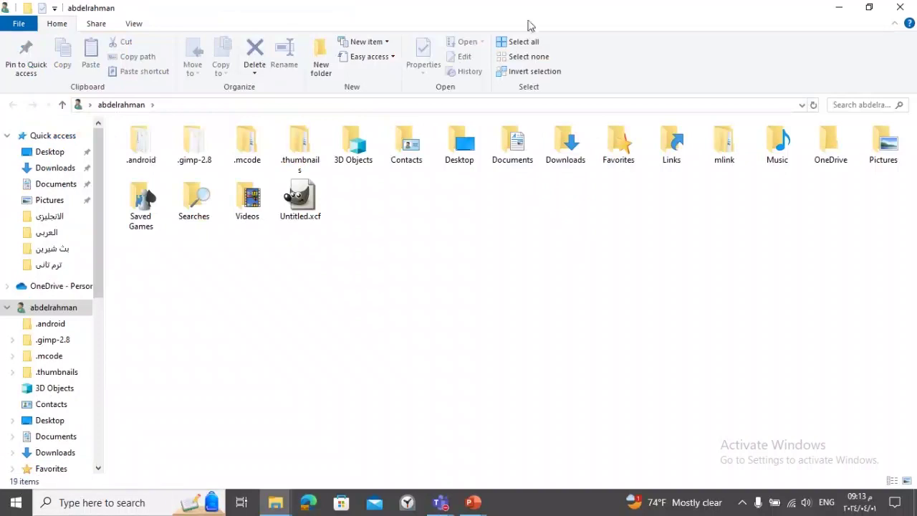
# - Look for Paint among the installed apps, search Windows for "paint" and open the Paint app
pyautogui.click(17, 503)
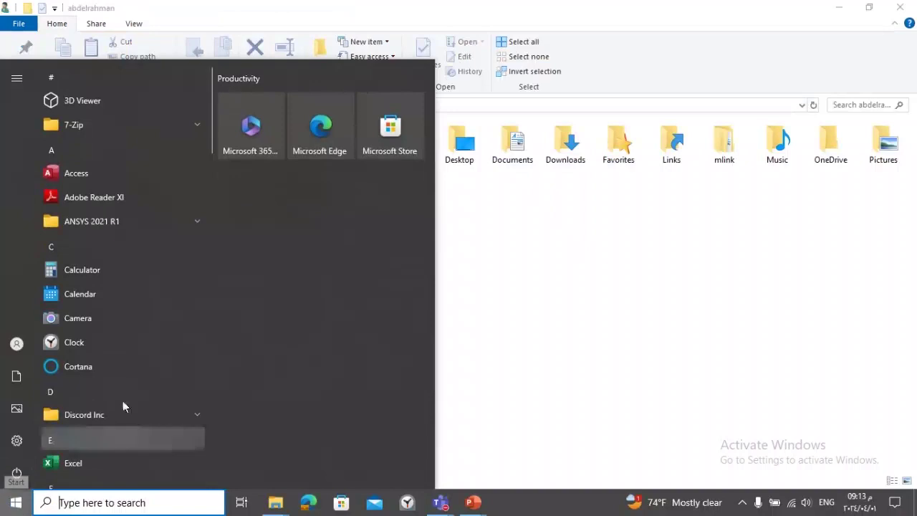
pyautogui.scroll(-5, 148, 367)
pyautogui.scroll(-3, 148, 366)
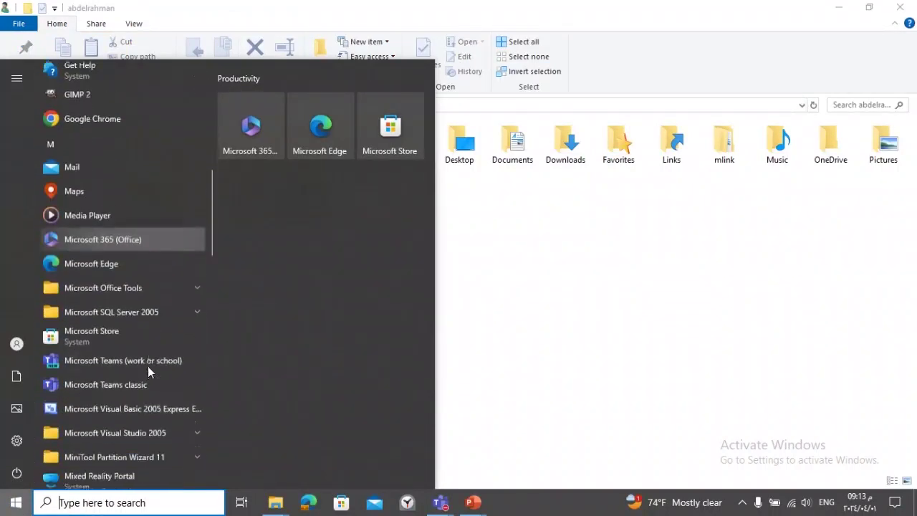
pyautogui.click(60, 502)
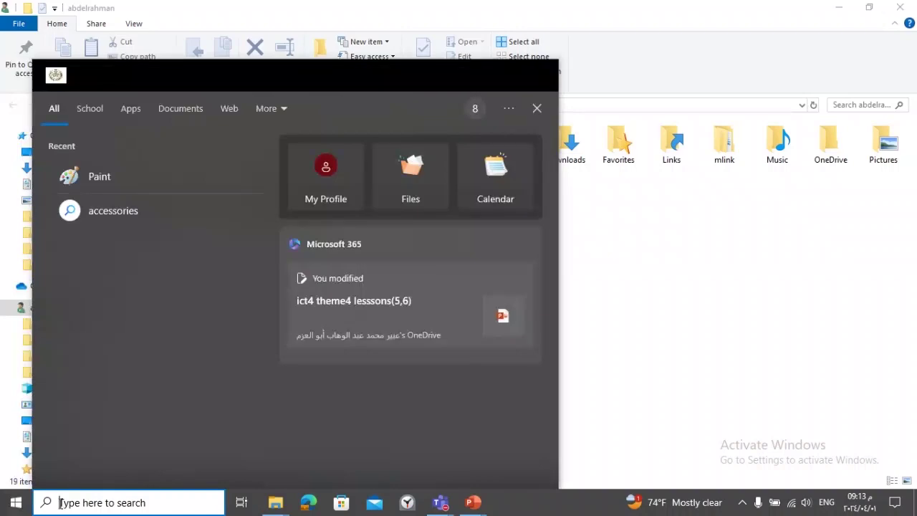
pyautogui.write('pa')
pyautogui.write('a')
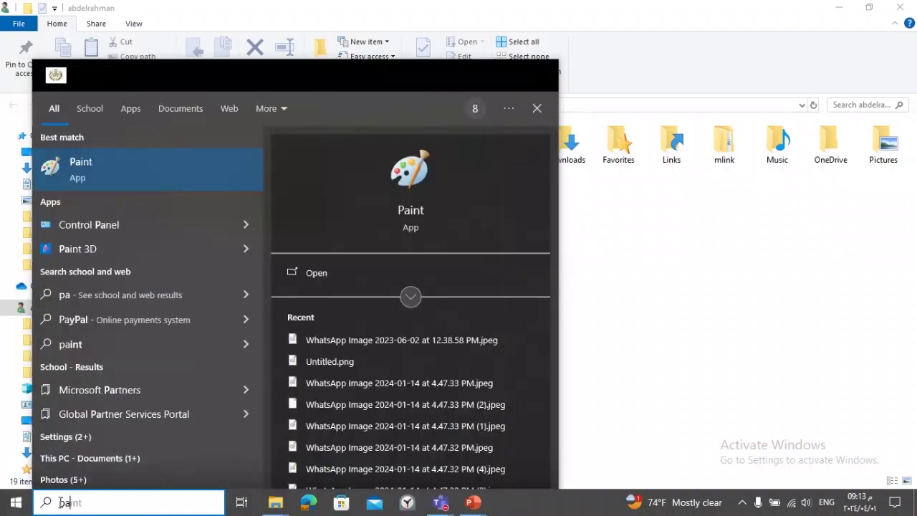
pyautogui.write('int')
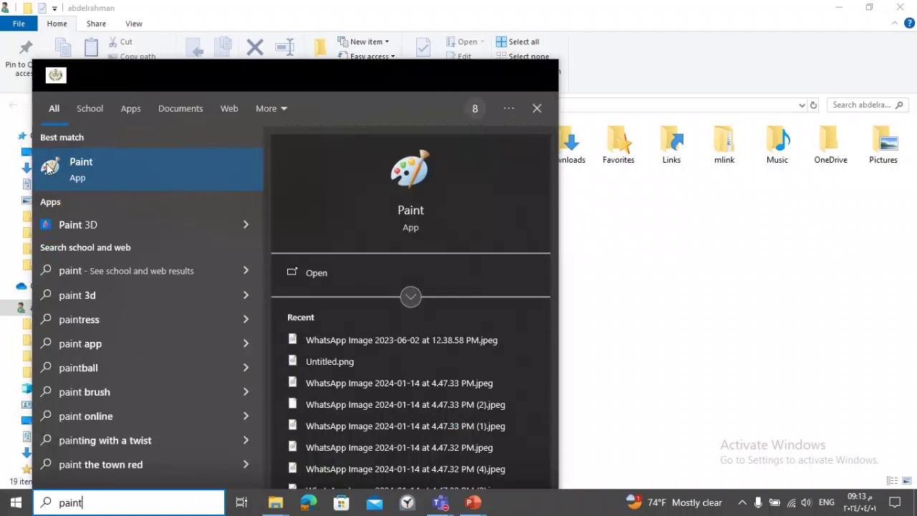
pyautogui.click(89, 169)
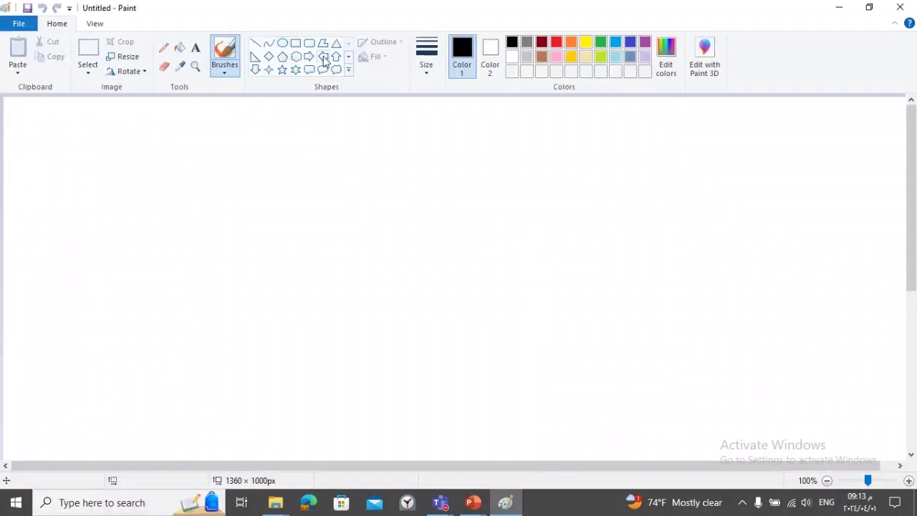
# - Draw a black-outlined ellipse near the canvas's upper centre and enlarge it to about 401 × 422 px
pyautogui.click(282, 43)
pyautogui.moveTo(342, 286); pyautogui.dragTo(551, 103)
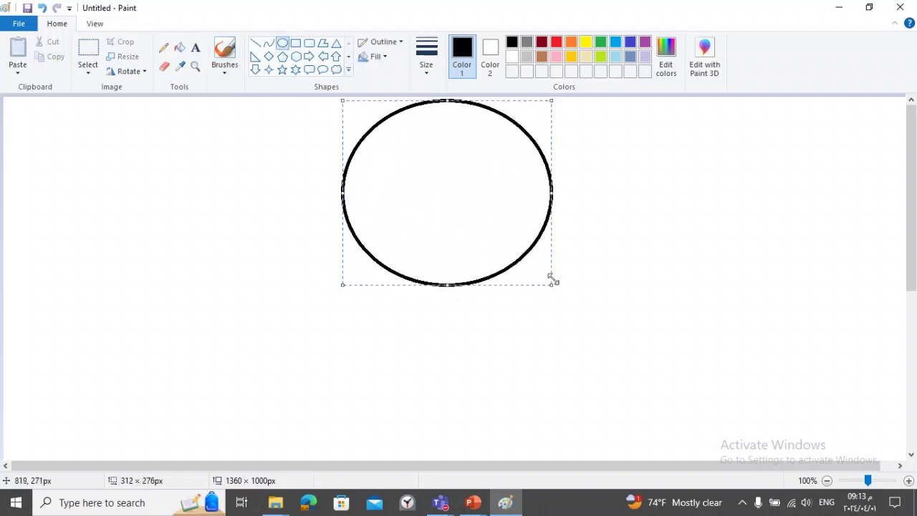
pyautogui.moveTo(550, 285); pyautogui.dragTo(552, 344)
pyautogui.moveTo(552, 225); pyautogui.dragTo(611, 227)
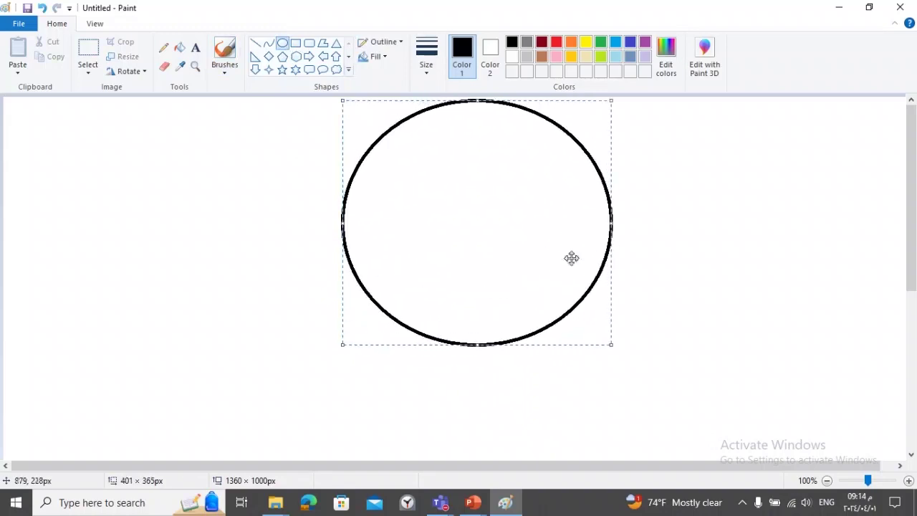
pyautogui.moveTo(479, 345); pyautogui.dragTo(471, 382)
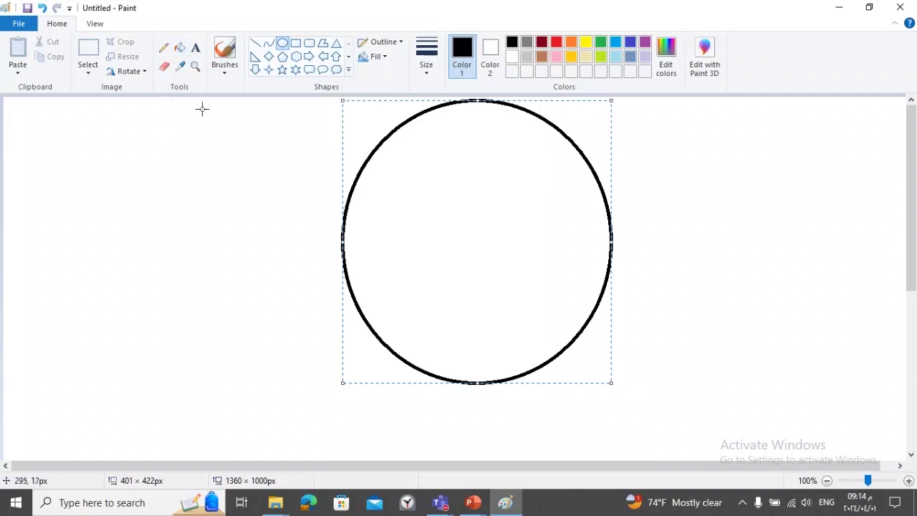
# - Fill the inside of the ellipse with yellow
pyautogui.click(183, 48)
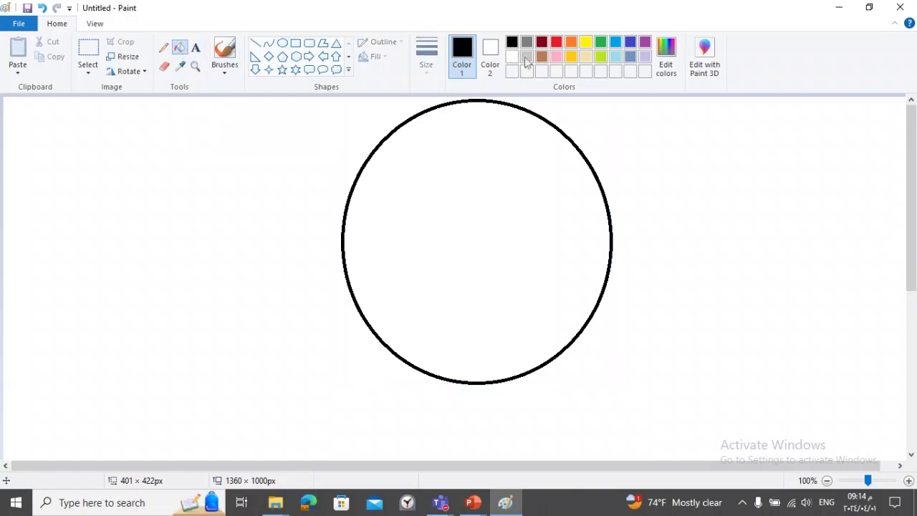
pyautogui.click(589, 43)
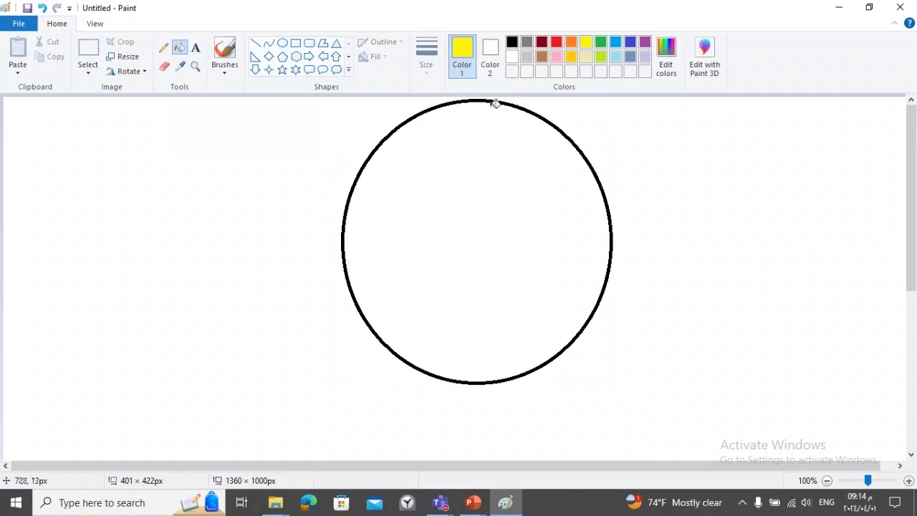
pyautogui.click(458, 176)
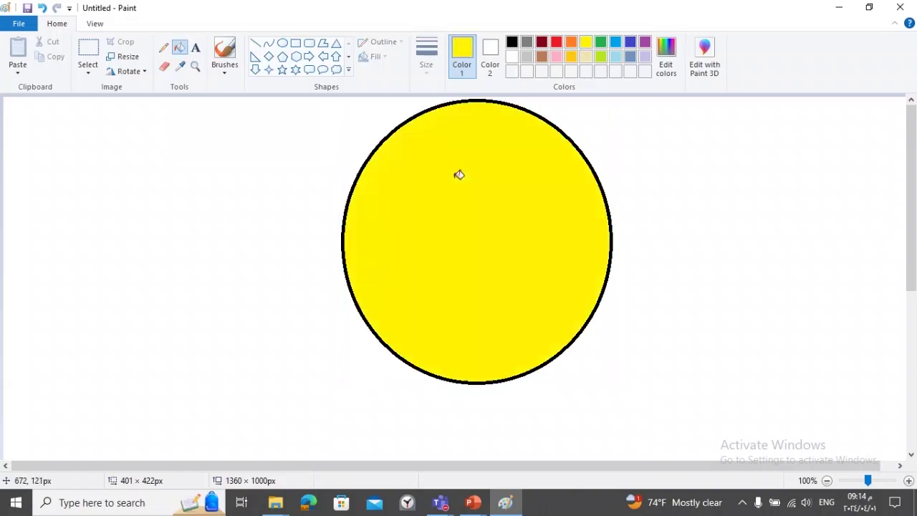
# - Draw a six-point star of about 207 × 259 px beside the yellow circle and colour its outline pink
pyautogui.click(295, 69)
pyautogui.moveTo(167, 304); pyautogui.dragTo(308, 127)
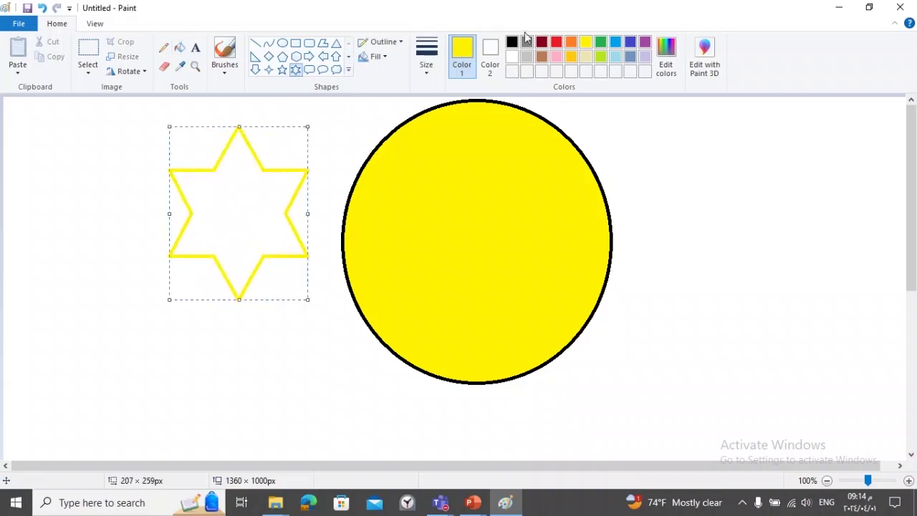
pyautogui.click(556, 57)
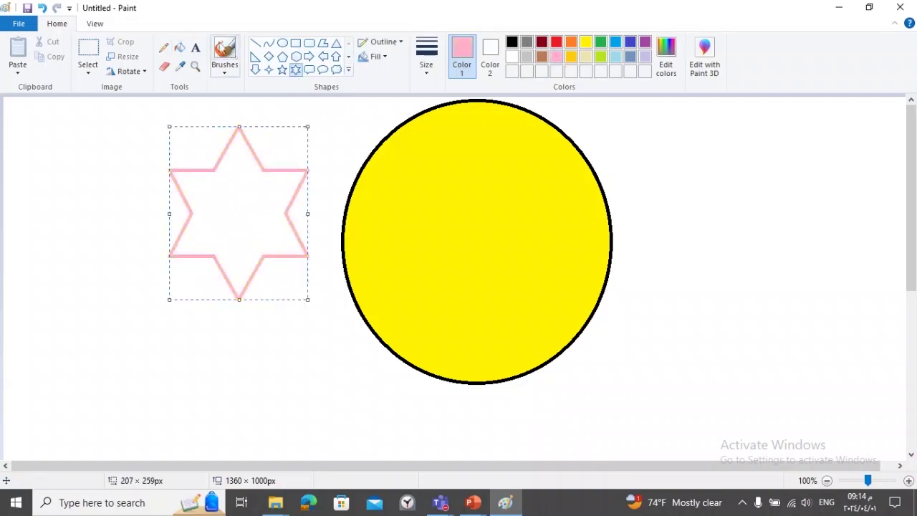
# - Fill the inside of the six-point star with pink
pyautogui.click(179, 47)
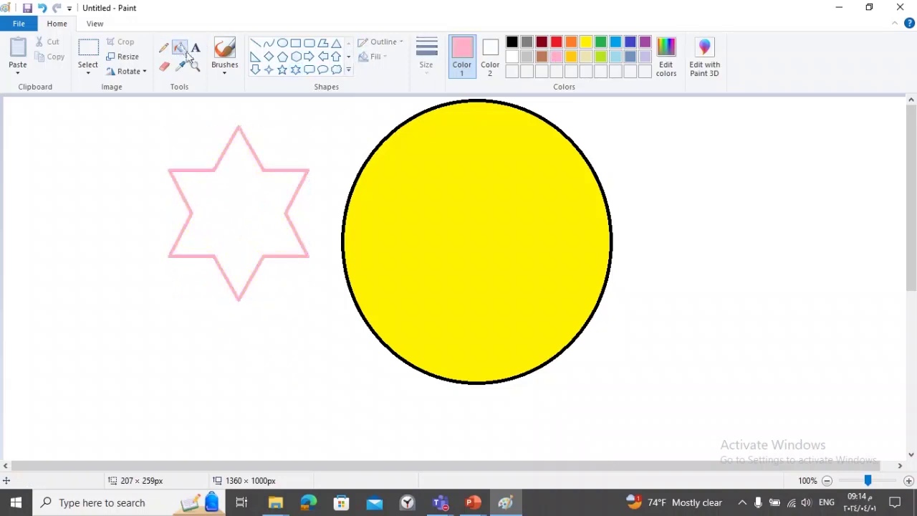
pyautogui.click(239, 193)
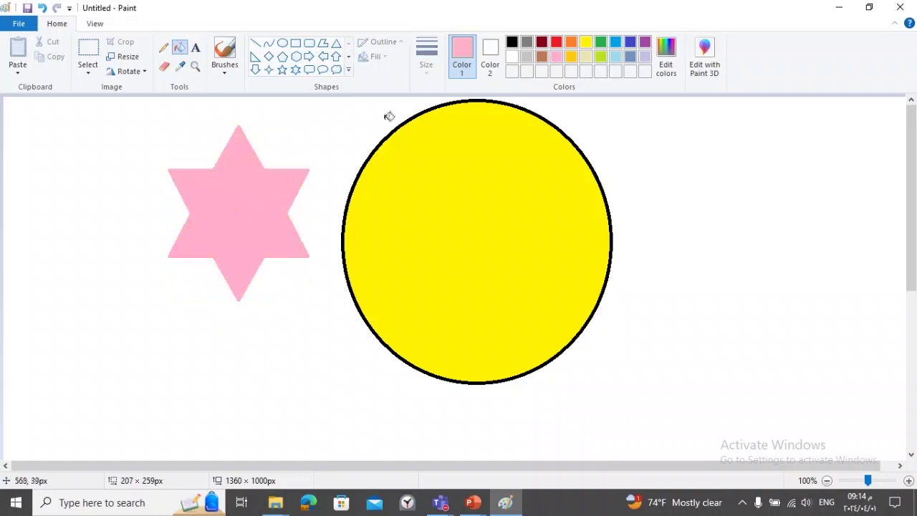
# - Draw pink-outlined ellipses inside the yellow circle as two eyes, a nose about 133 × 53 px and a mouth about 183 × 68 px
pyautogui.click(282, 43)
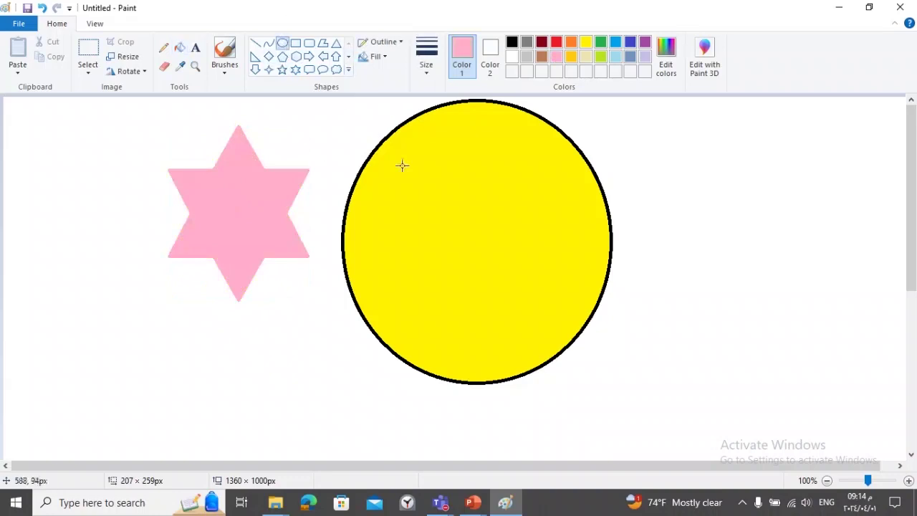
pyautogui.moveTo(388, 209); pyautogui.dragTo(451, 142)
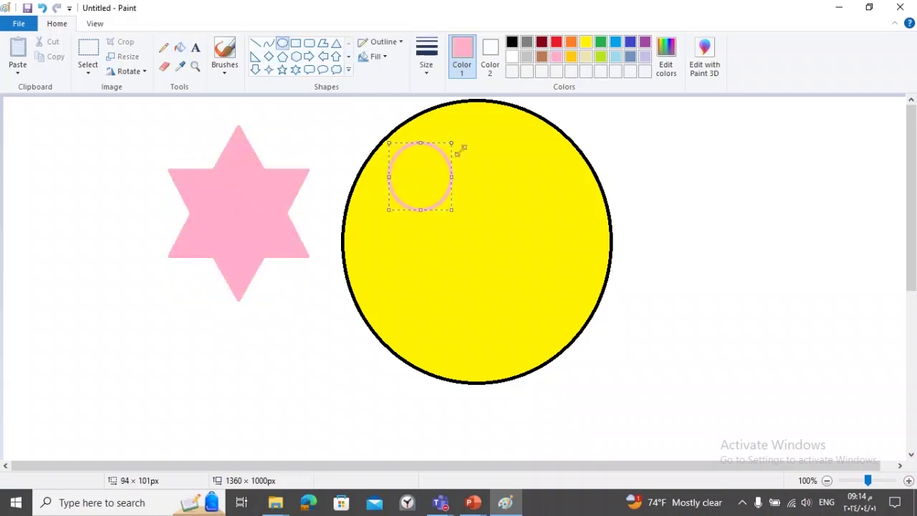
pyautogui.moveTo(489, 216); pyautogui.dragTo(559, 141)
pyautogui.moveTo(443, 269); pyautogui.dragTo(531, 234)
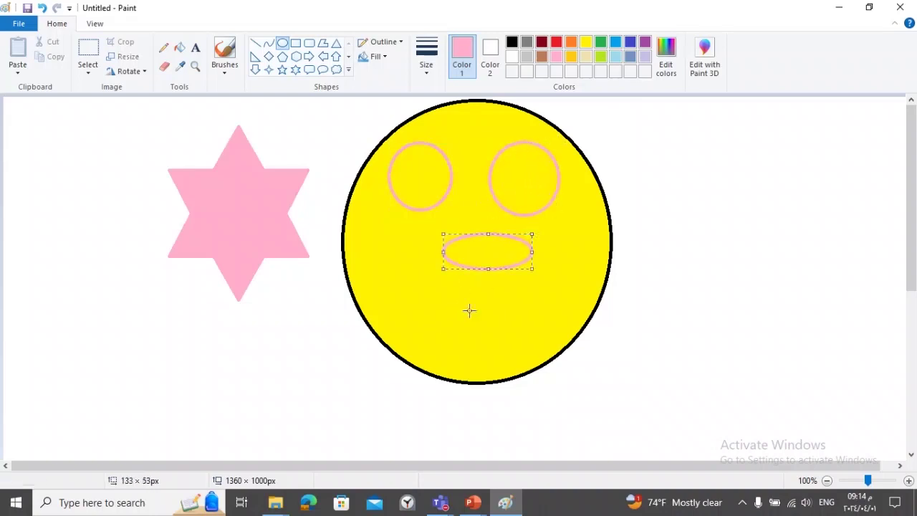
pyautogui.moveTo(430, 347); pyautogui.dragTo(550, 279)
pyautogui.moveTo(491, 287); pyautogui.dragTo(491, 301)
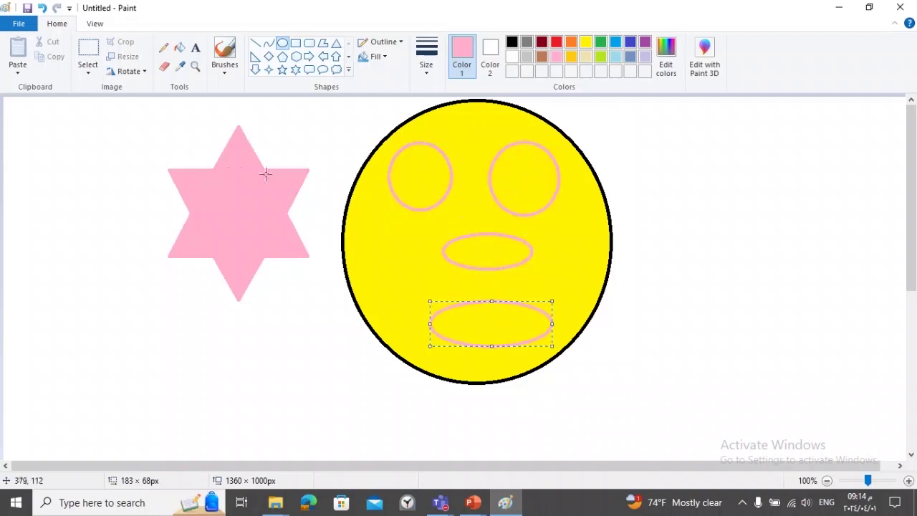
# - Add the text "cat" in black near the upper edge of the yellow circle
pyautogui.click(197, 48)
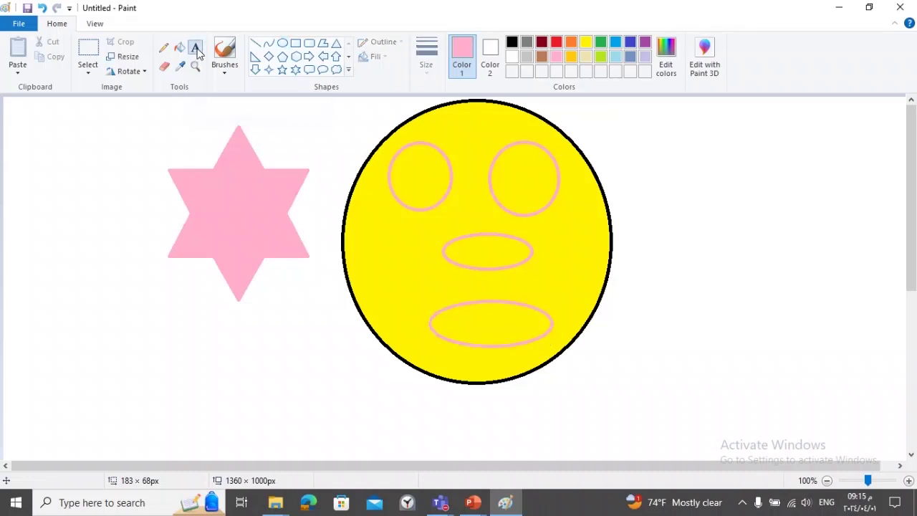
pyautogui.moveTo(442, 126); pyautogui.dragTo(534, 140)
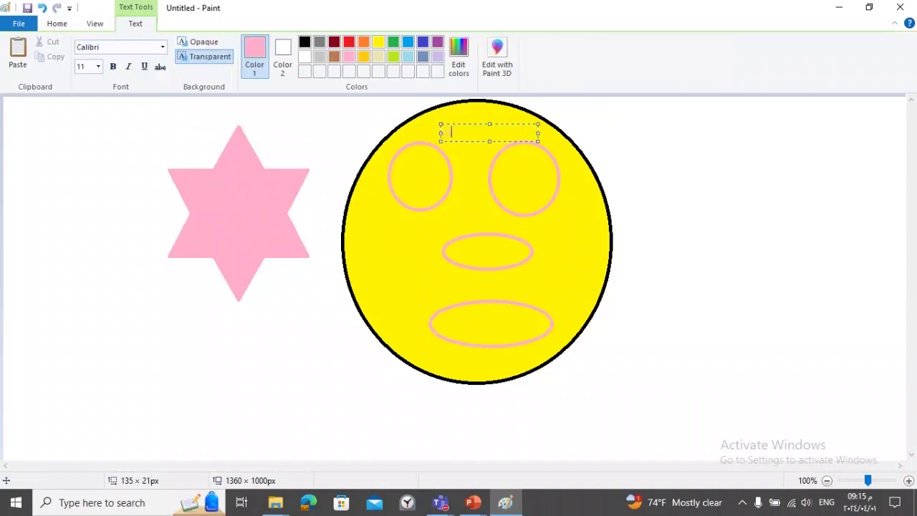
pyautogui.doubleClick(450, 134)
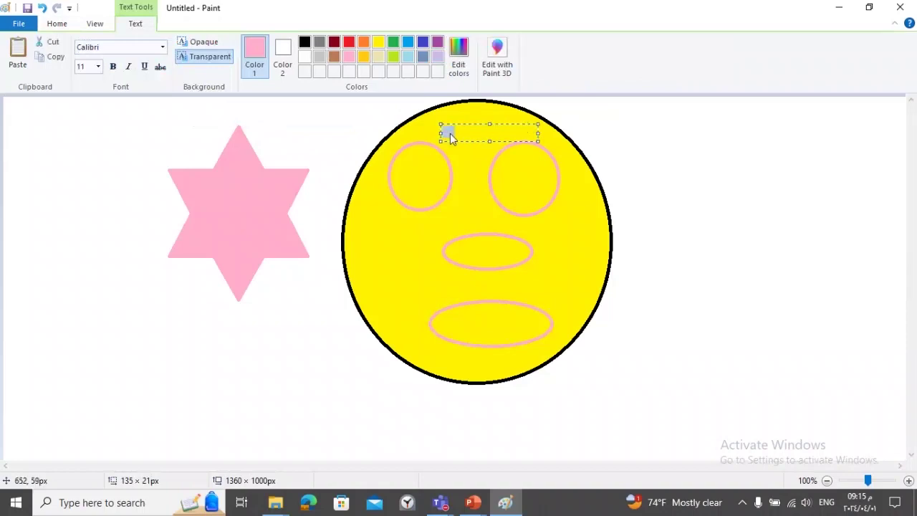
pyautogui.click(113, 67)
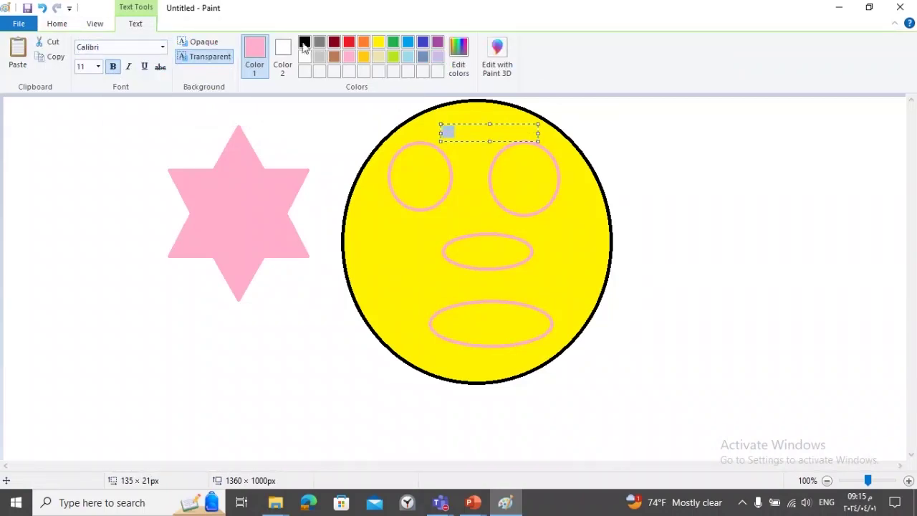
# - Set the text size to 28, fit its box to about 78 × 56 px and move it just above the eyes
pyautogui.click(98, 66)
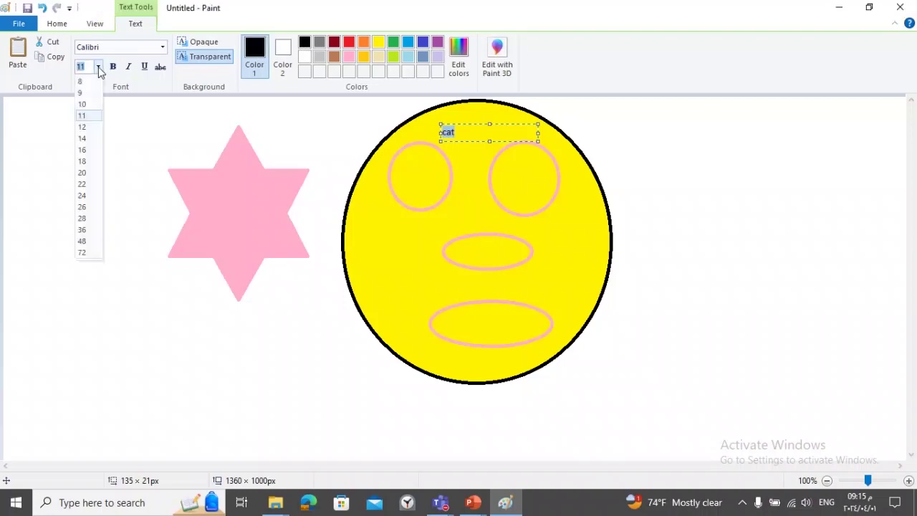
pyautogui.click(82, 218)
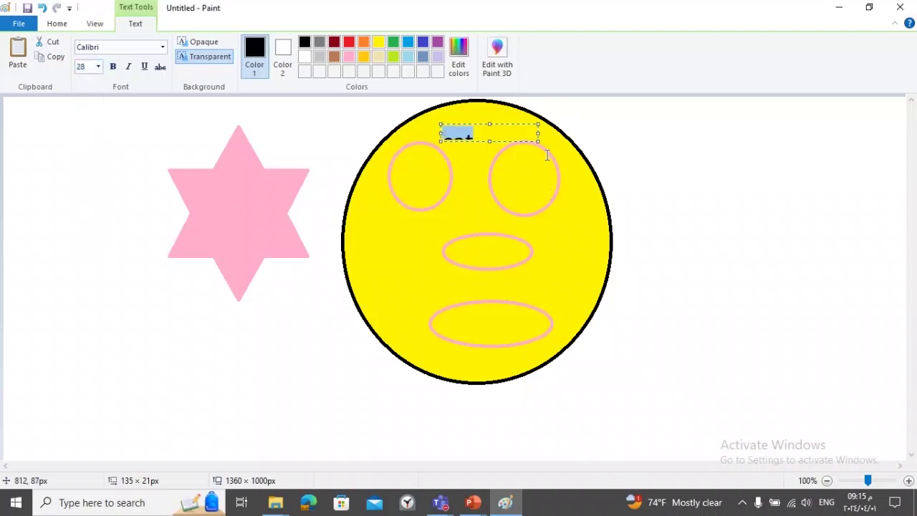
pyautogui.moveTo(489, 141); pyautogui.dragTo(490, 158)
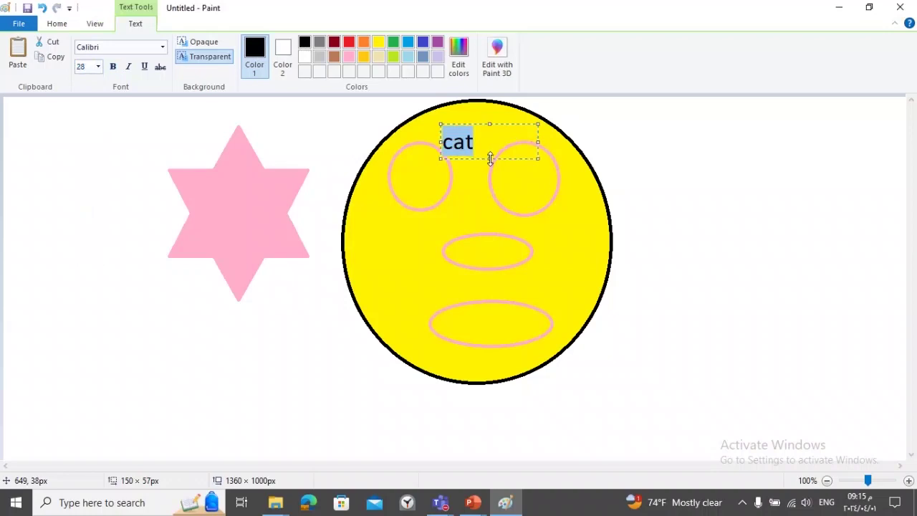
pyautogui.moveTo(536, 135); pyautogui.dragTo(490, 134)
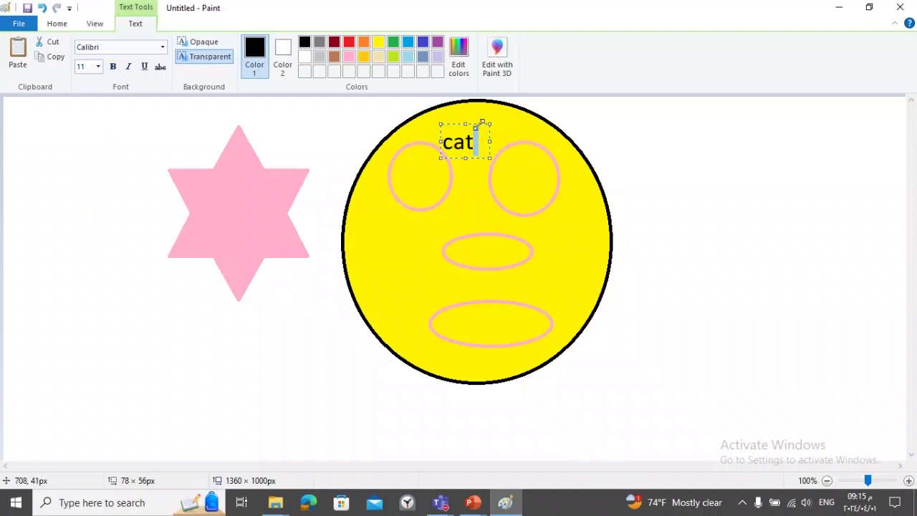
pyautogui.moveTo(476, 125); pyautogui.dragTo(481, 113)
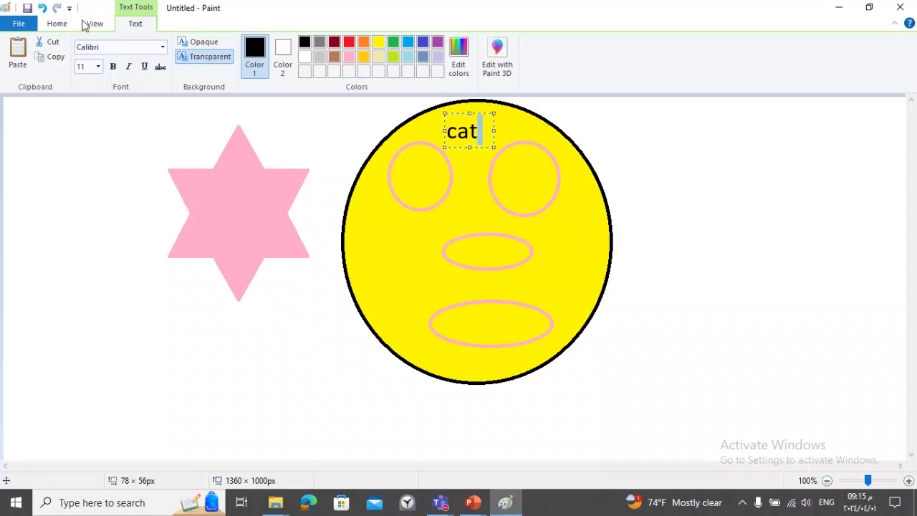
# - Copy an area of about 120 × 128 px around the right eye and paste it into the canvas's upper-left corner area
pyautogui.click(56, 23)
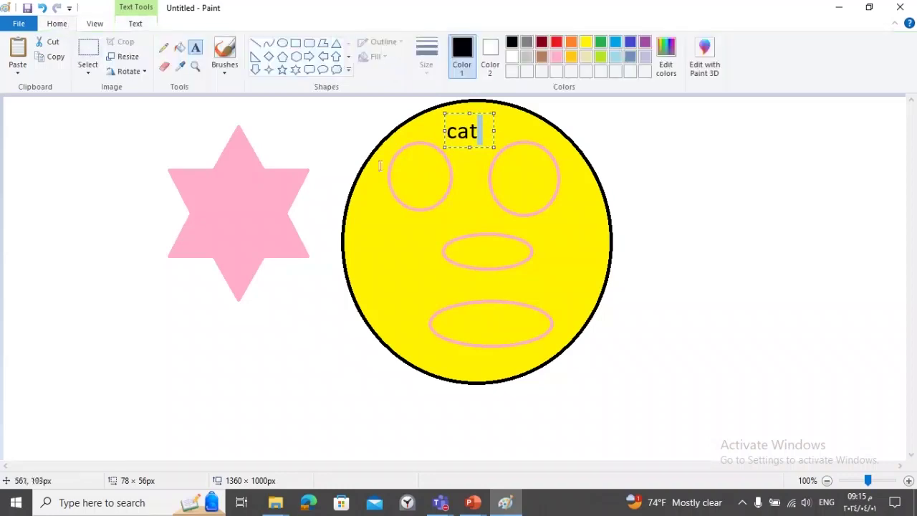
pyautogui.click(93, 54)
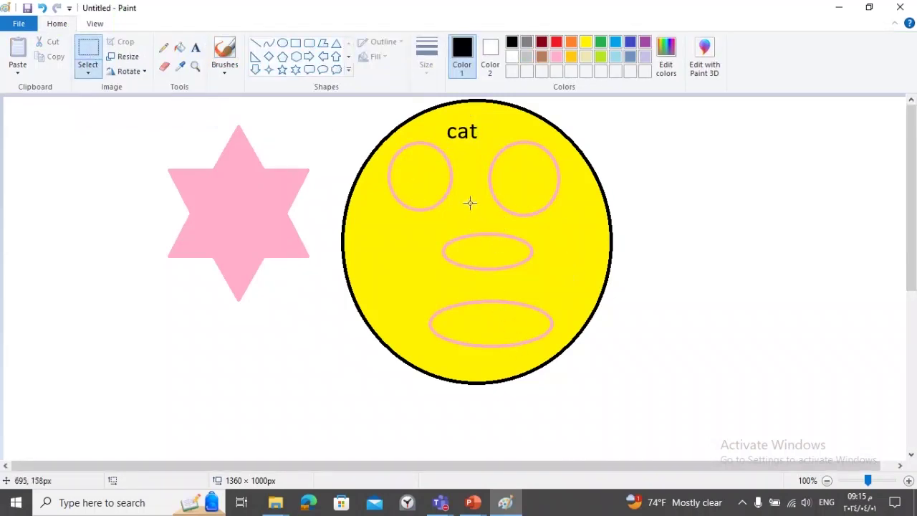
pyautogui.moveTo(484, 224); pyautogui.dragTo(564, 138)
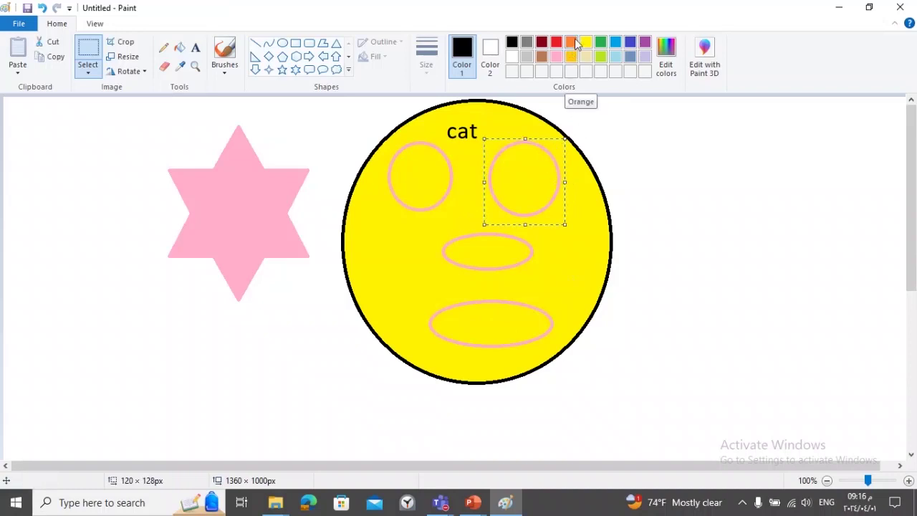
pyautogui.click(54, 63)
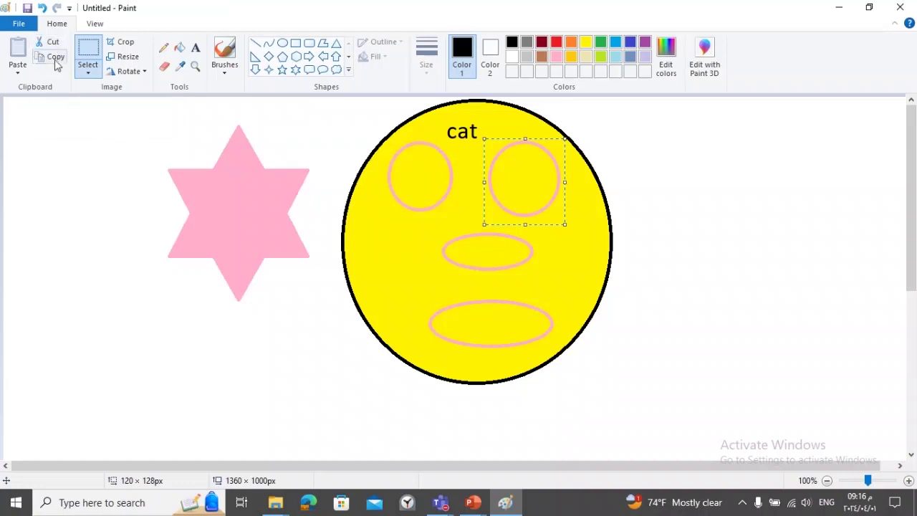
pyautogui.click(53, 58)
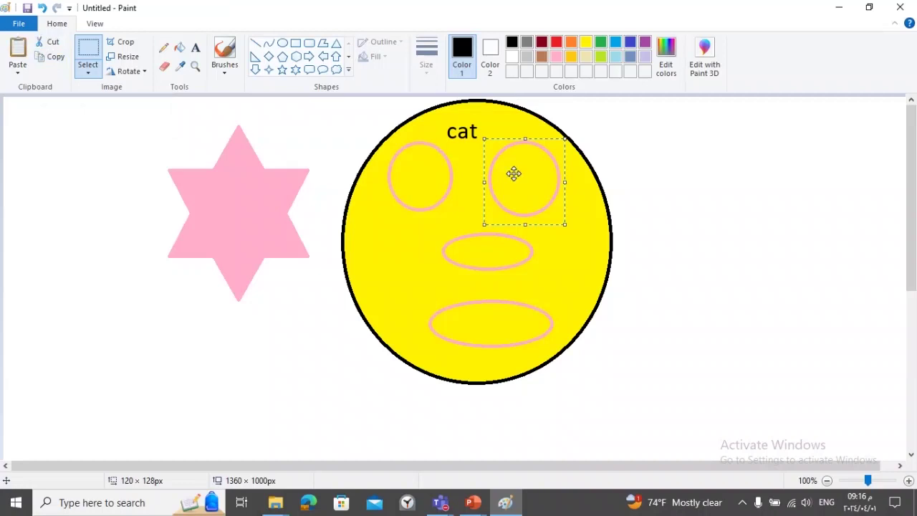
pyautogui.moveTo(514, 173)
pyautogui.mouseDown()
pyautogui.moveTo(530, 182)
pyautogui.moveTo(506, 178)
pyautogui.moveTo(522, 176)
pyautogui.moveTo(513, 172)
pyautogui.mouseUp()
pyautogui.click(19, 50)
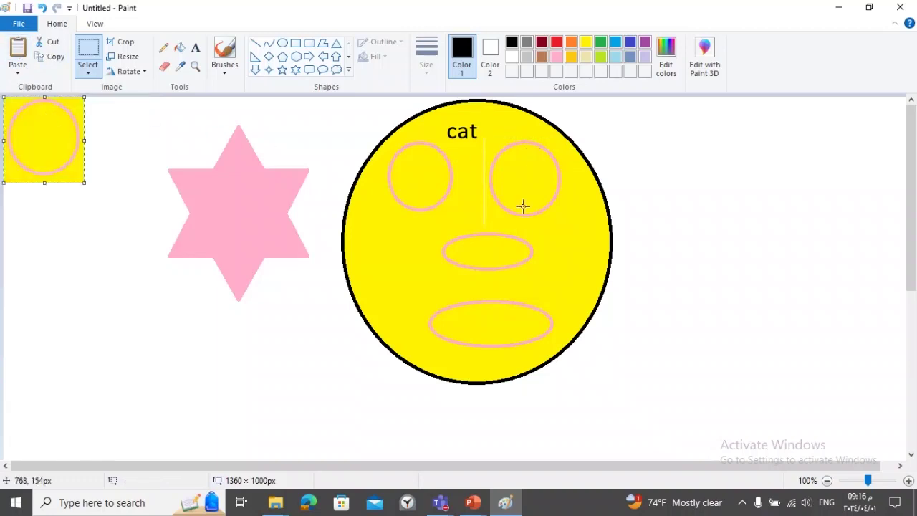
pyautogui.moveTo(50, 135)
pyautogui.mouseDown()
pyautogui.moveTo(64, 219)
pyautogui.moveTo(75, 144)
pyautogui.moveTo(61, 144)
pyautogui.mouseUp()
# - Cut an area of about 177 × 107 px around the nose and paste it below the copied eye, left of the star
pyautogui.click(88, 55)
pyautogui.moveTo(429, 295); pyautogui.dragTo(549, 225)
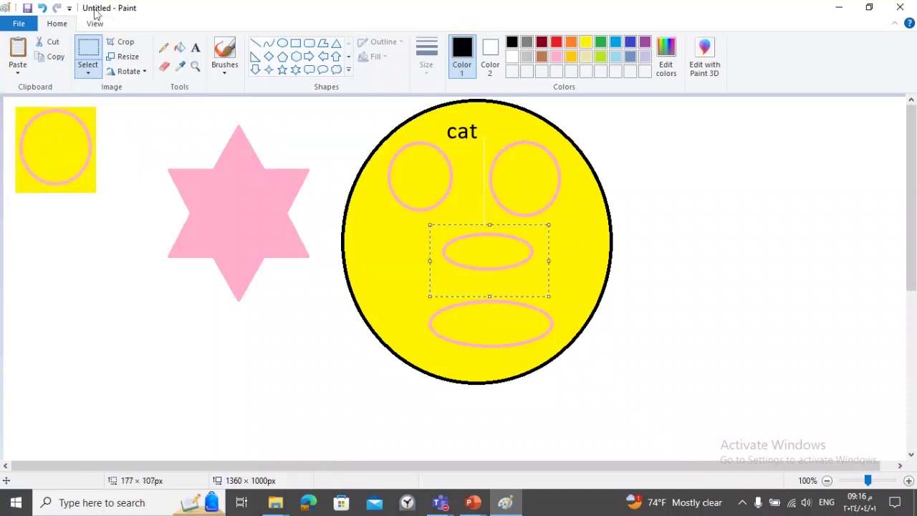
pyautogui.click(52, 42)
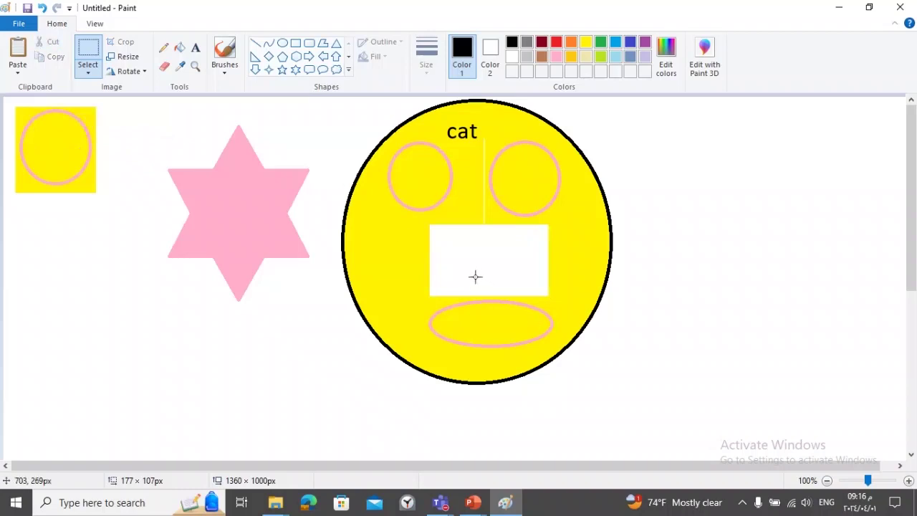
pyautogui.click(19, 53)
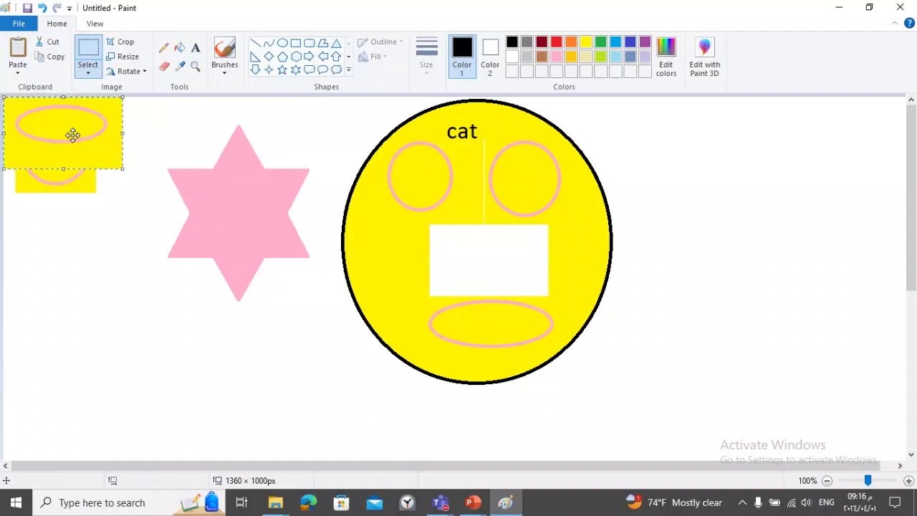
pyautogui.moveTo(76, 123); pyautogui.dragTo(83, 274)
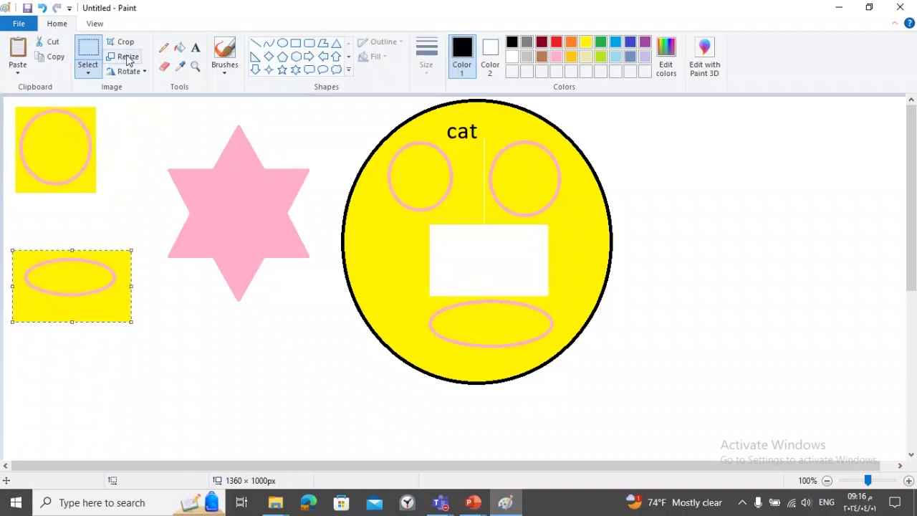
pyautogui.click(112, 213)
pyautogui.click(131, 58)
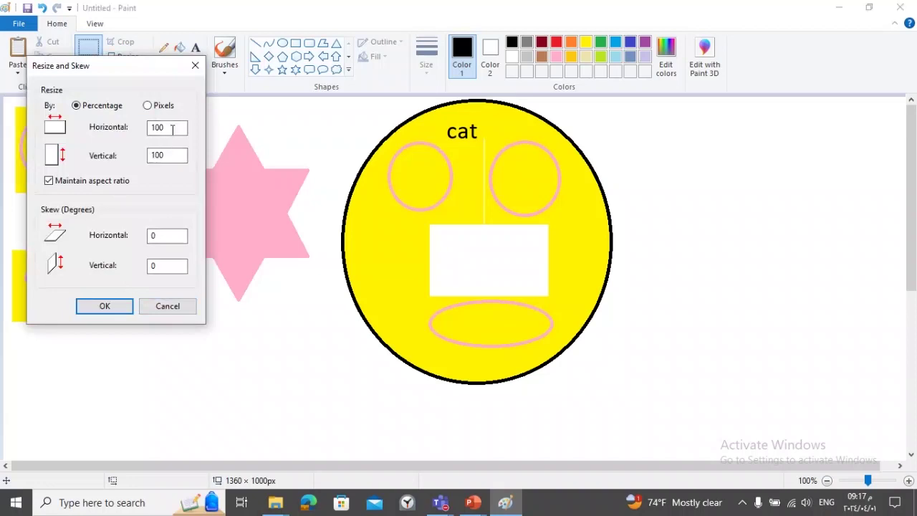
pyautogui.click(195, 66)
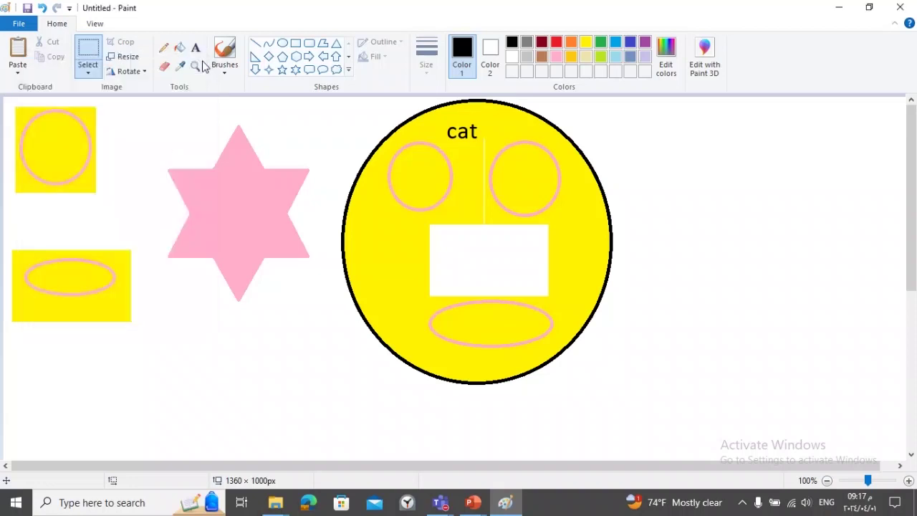
pyautogui.click(143, 75)
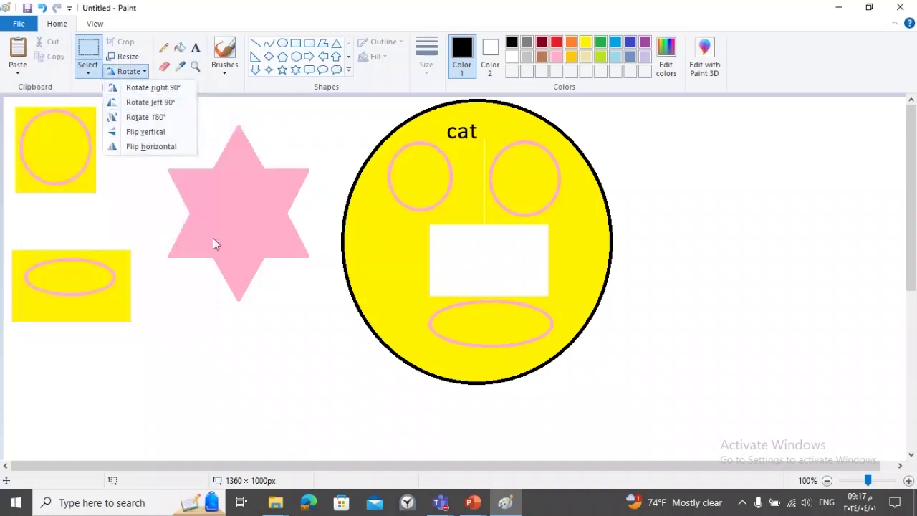
pyautogui.click(244, 340)
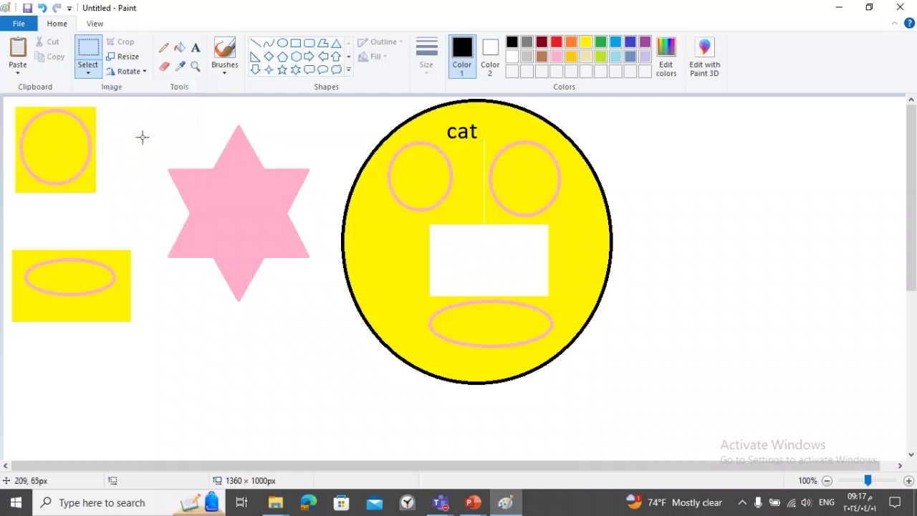
# - Select an area of about 474 × 473 px around the whole yellow face and flip it horizontally
pyautogui.click(93, 47)
pyautogui.moveTo(308, 414); pyautogui.dragTo(627, 97)
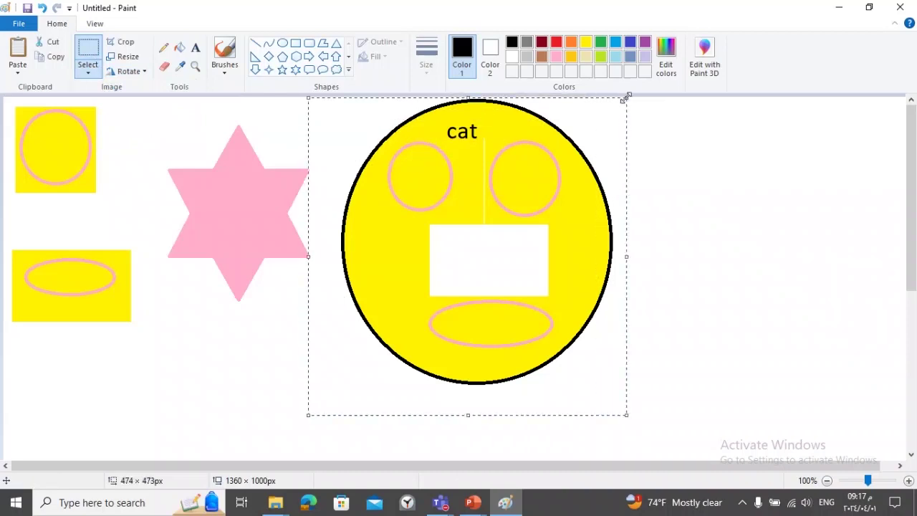
pyautogui.click(145, 73)
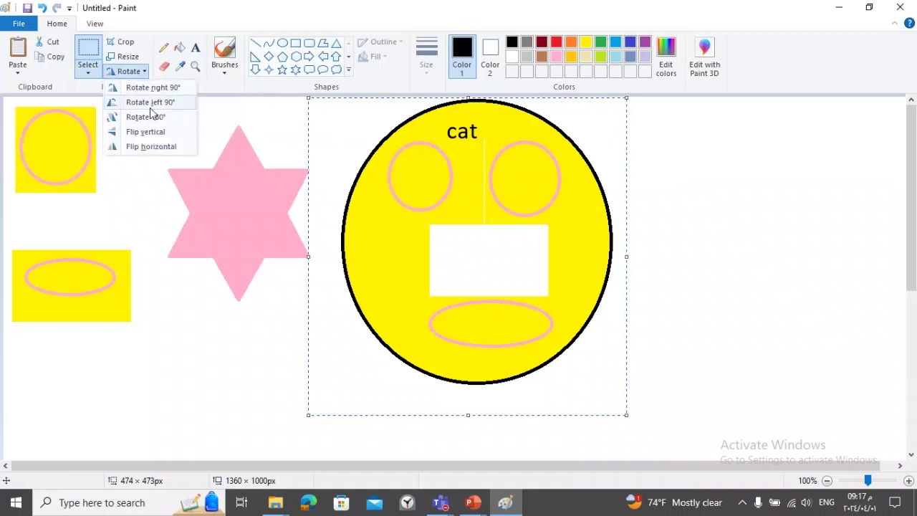
pyautogui.click(152, 147)
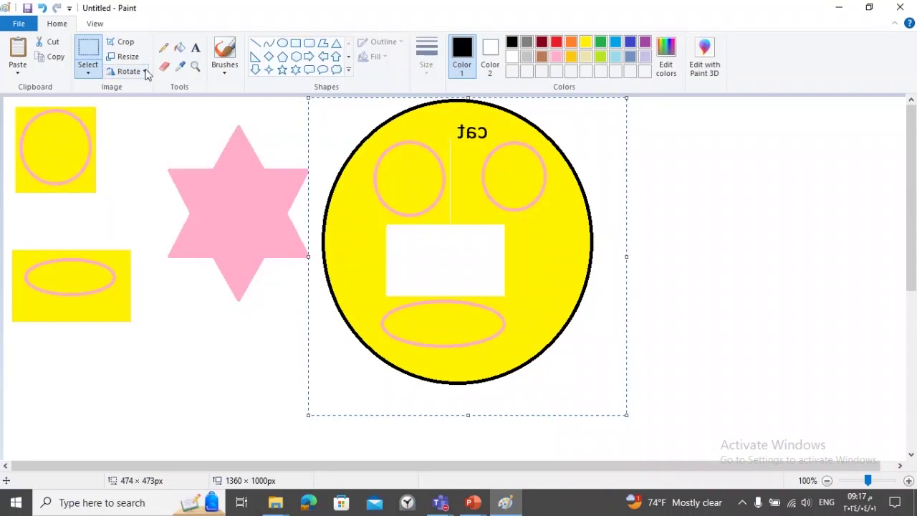
# - Flip the selected yellow face vertically, and flip it horizontally once more
pyautogui.click(145, 71)
pyautogui.click(149, 133)
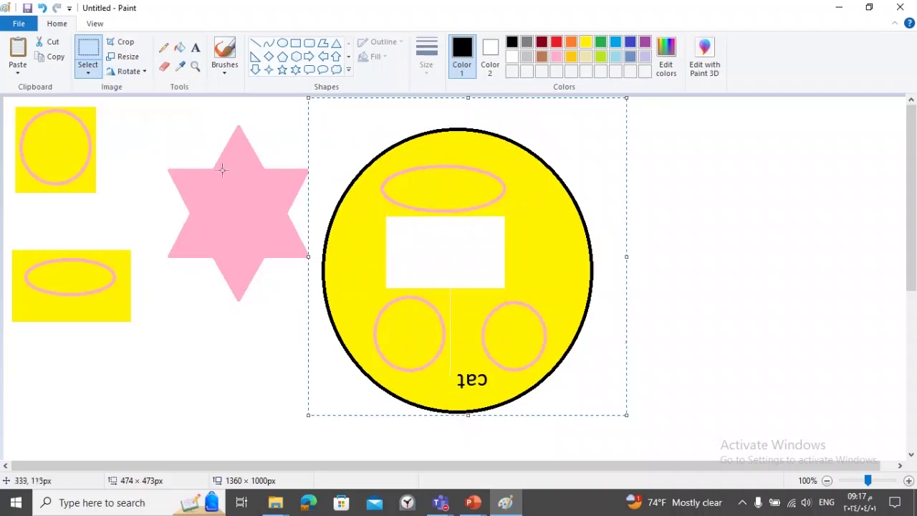
pyautogui.click(143, 71)
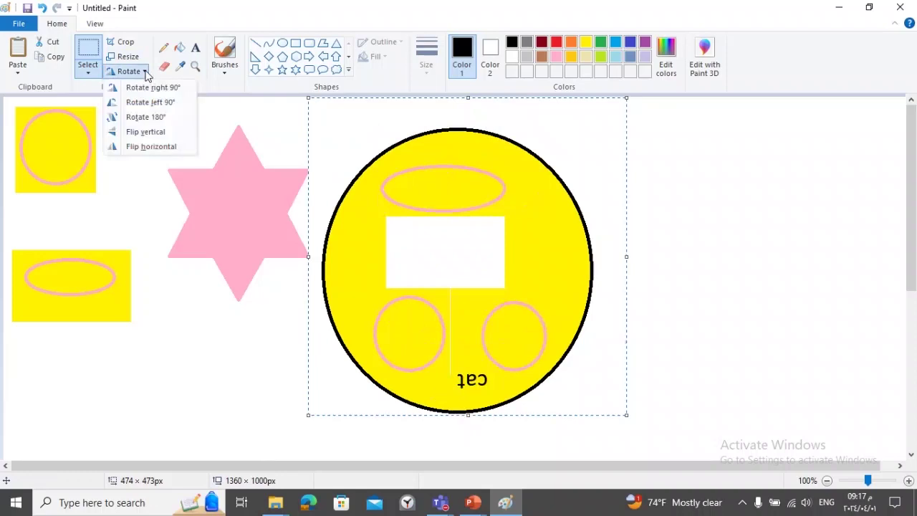
pyautogui.click(167, 147)
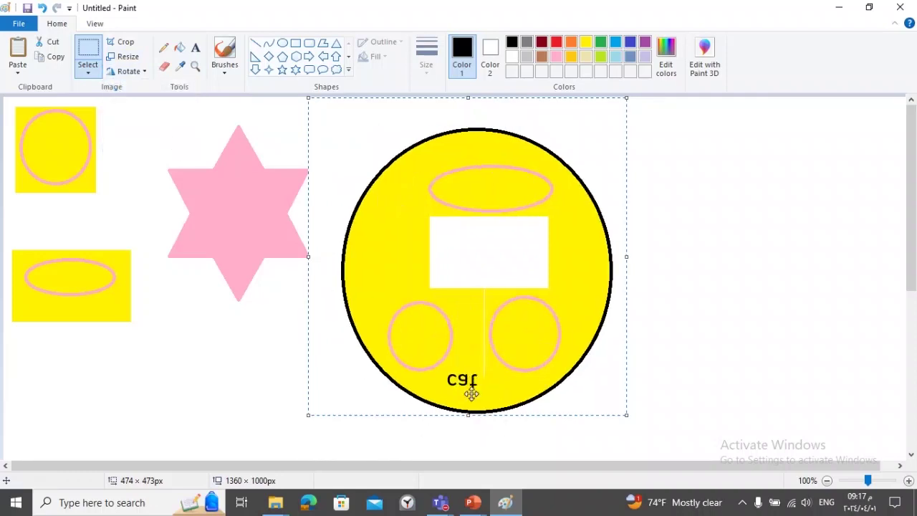
# - Flip the selected yellow face horizontally once and vertically twice
pyautogui.click(136, 71)
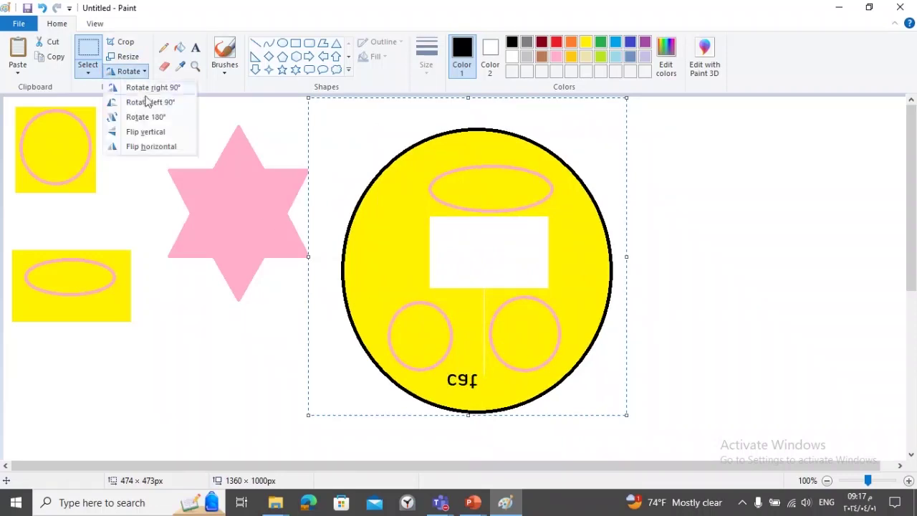
pyautogui.click(152, 147)
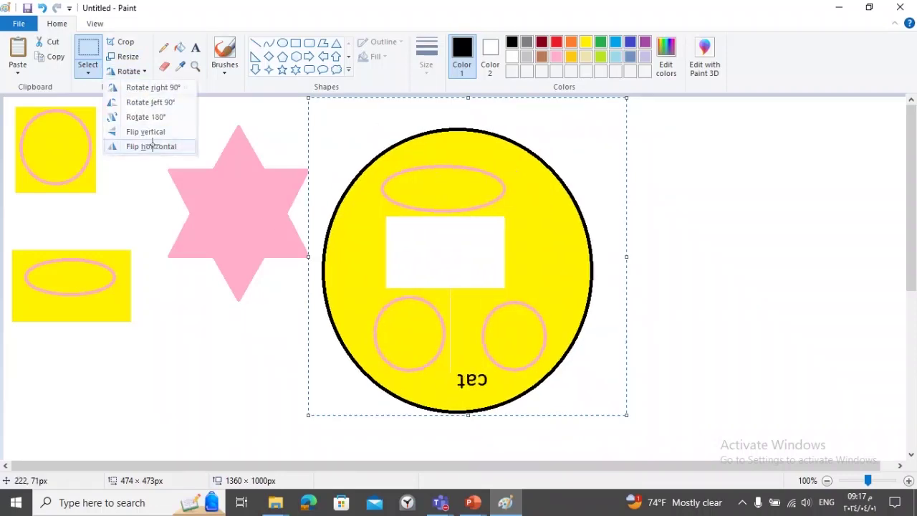
pyautogui.click(143, 72)
pyautogui.click(152, 131)
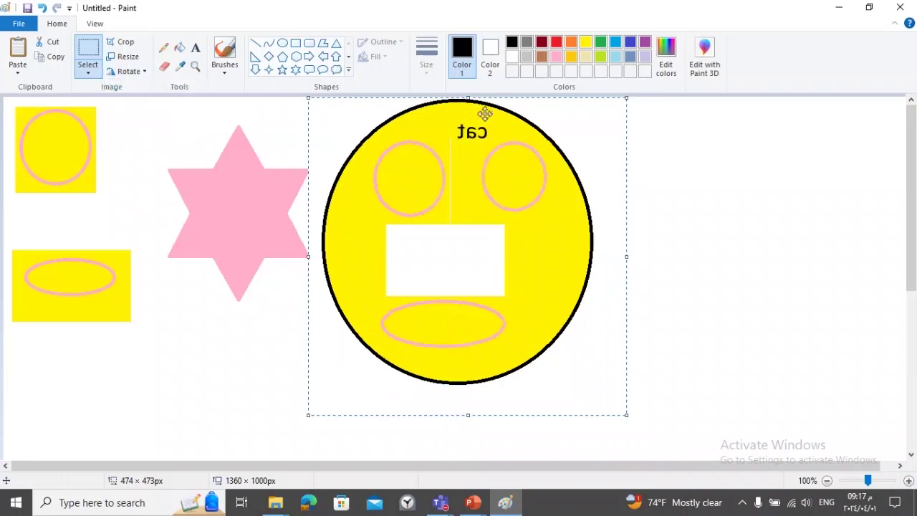
pyautogui.click(143, 71)
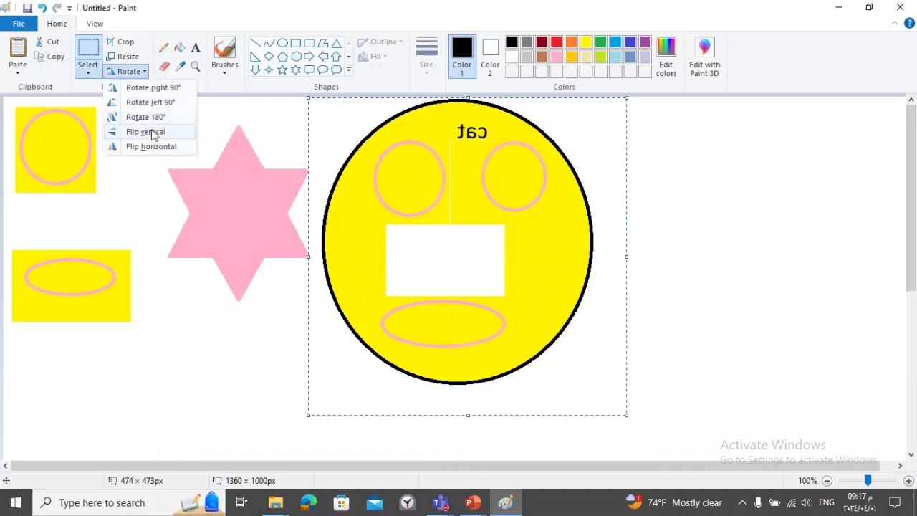
pyautogui.click(152, 133)
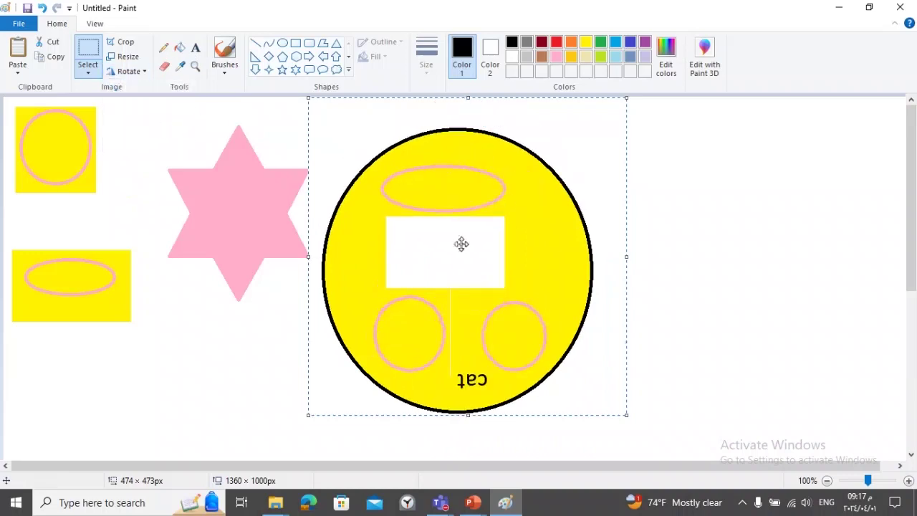
# - Shrink the selected yellow face to about 283 × 346 px and place it farther from the pink star
pyautogui.click(126, 56)
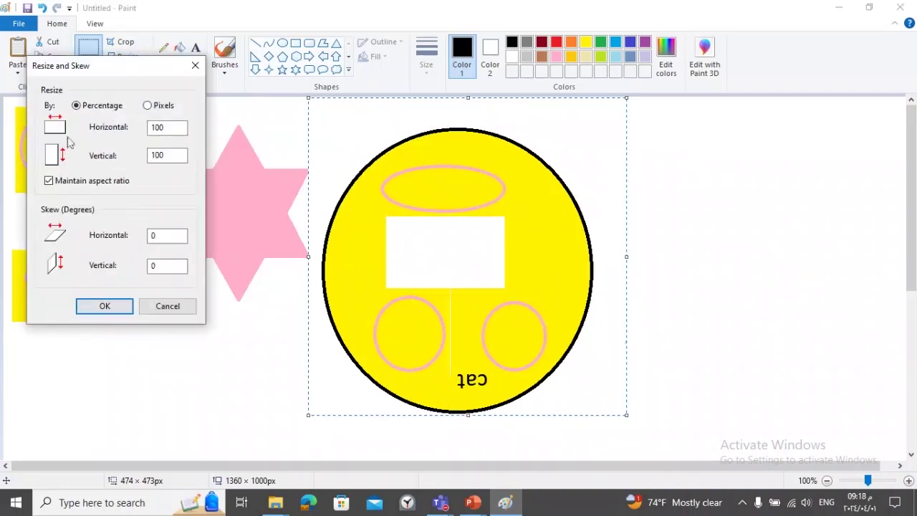
pyautogui.click(168, 305)
pyautogui.moveTo(623, 257); pyautogui.dragTo(598, 257)
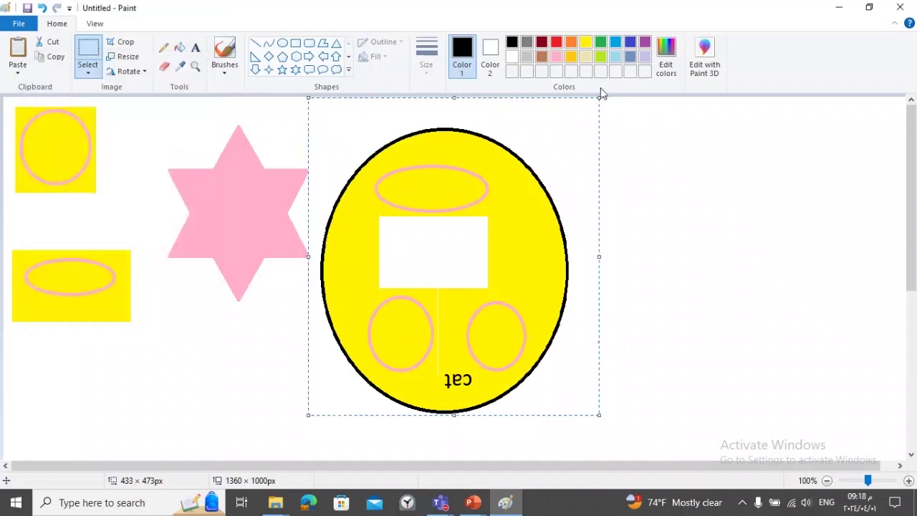
pyautogui.moveTo(595, 103); pyautogui.dragTo(628, 131)
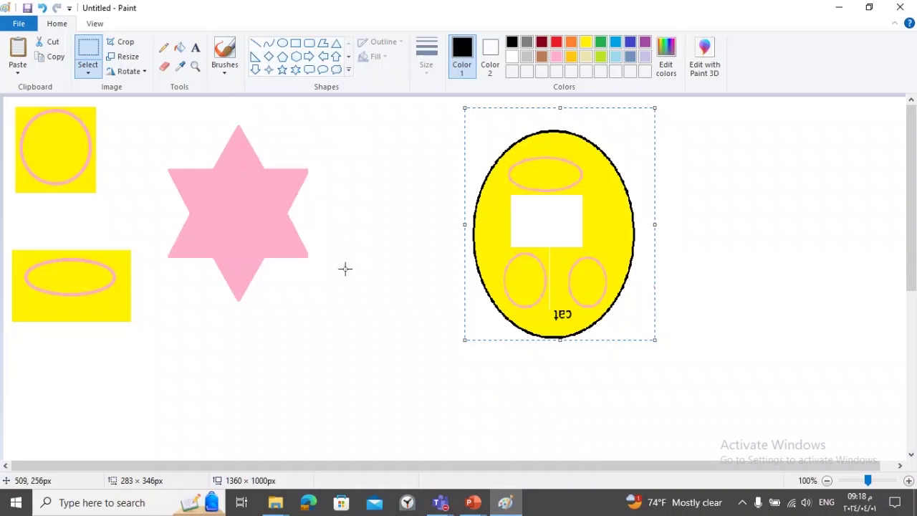
# - Close Paint without saving the drawing, and close the File Explorer window
pyautogui.click(22, 24)
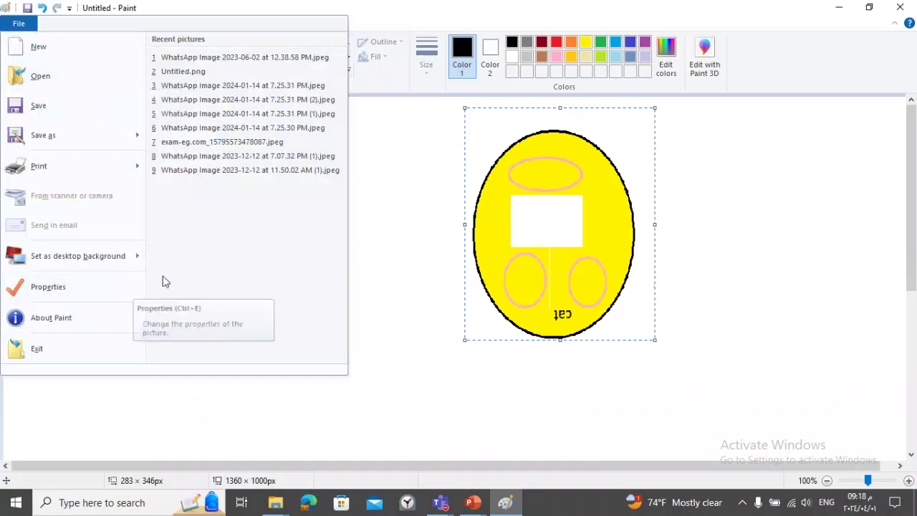
pyautogui.click(397, 268)
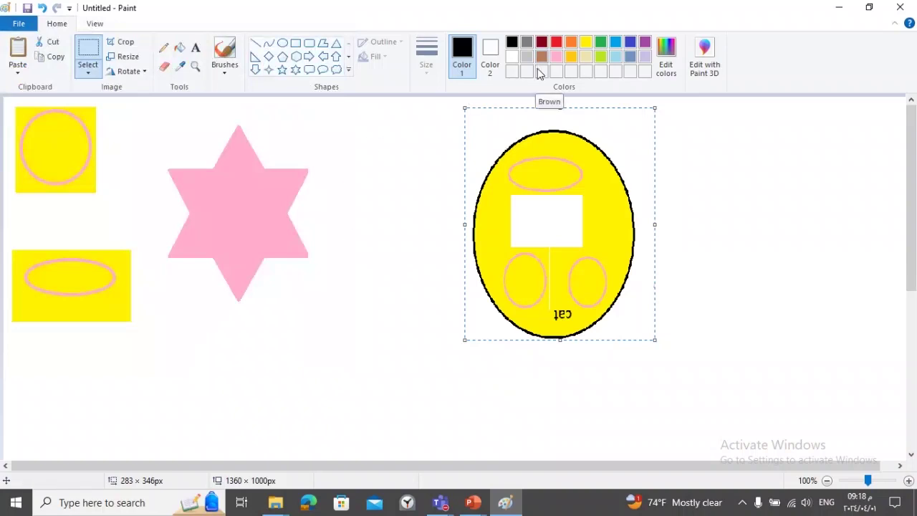
pyautogui.click(900, 9)
pyautogui.click(473, 251)
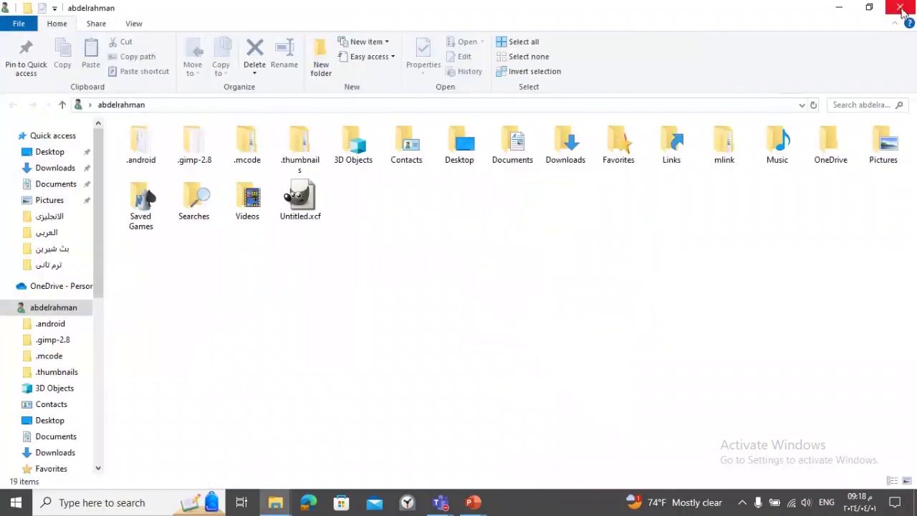
pyautogui.click(900, 8)
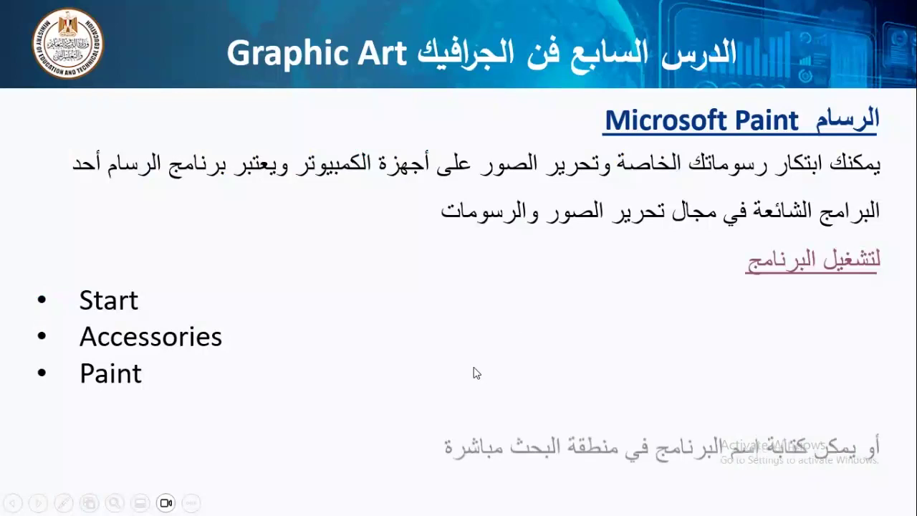
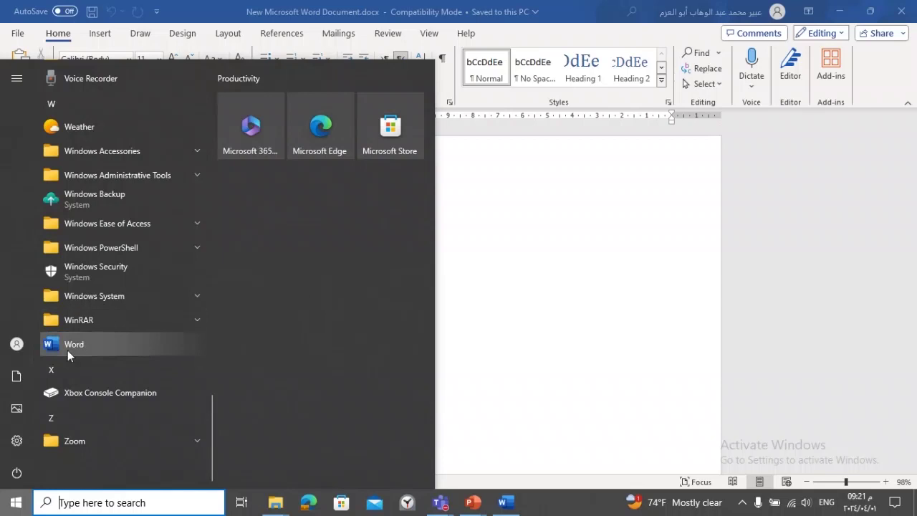
# - Return to the blank Word document and switch the keyboard input language to Arabic
pyautogui.click(548, 248)
pyautogui.hotkey('alt', 'shift')
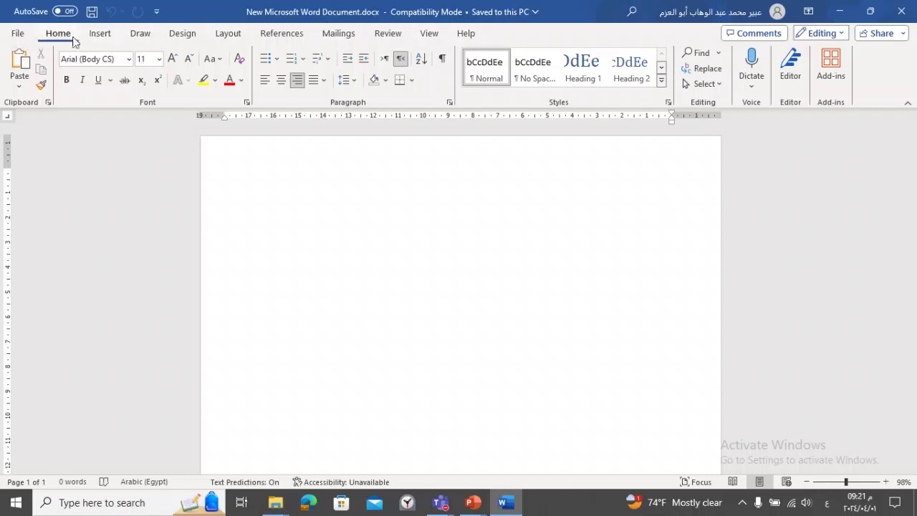
pyautogui.click(109, 36)
pyautogui.click(140, 34)
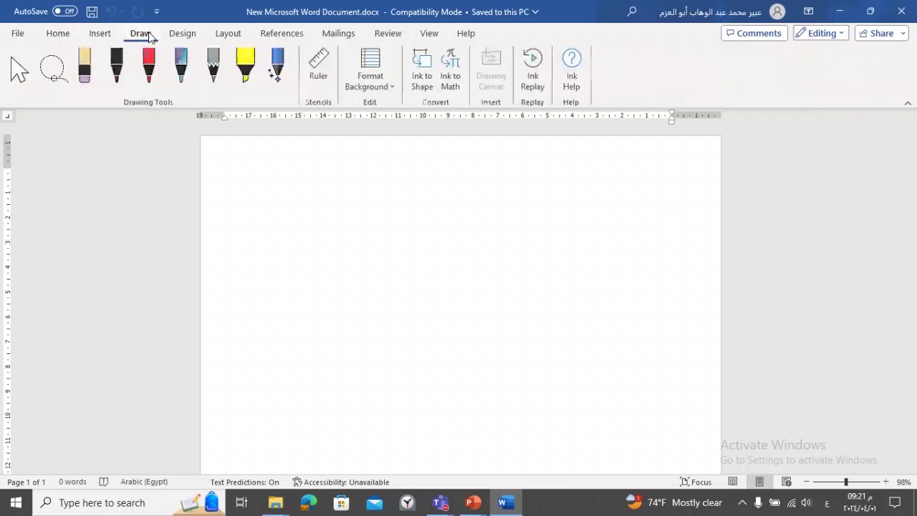
pyautogui.click(212, 36)
pyautogui.click(229, 35)
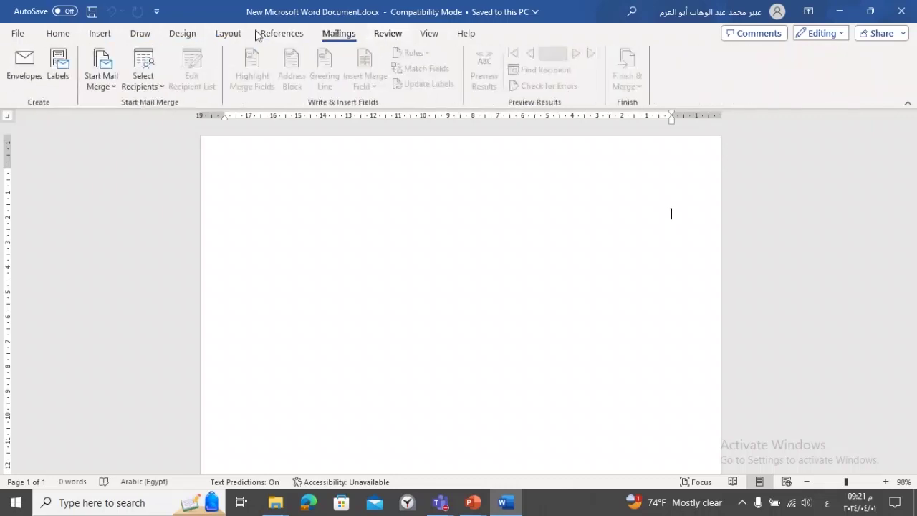
pyautogui.click(388, 35)
pyautogui.click(100, 35)
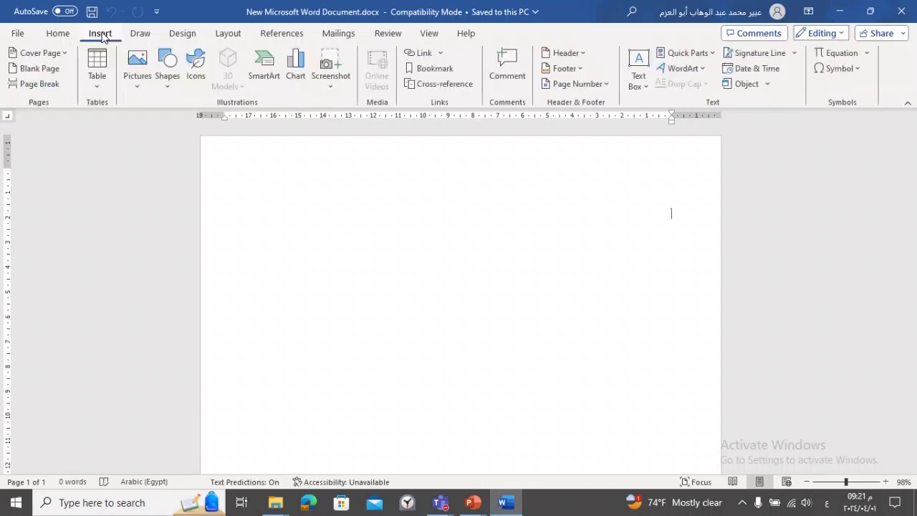
pyautogui.click(141, 35)
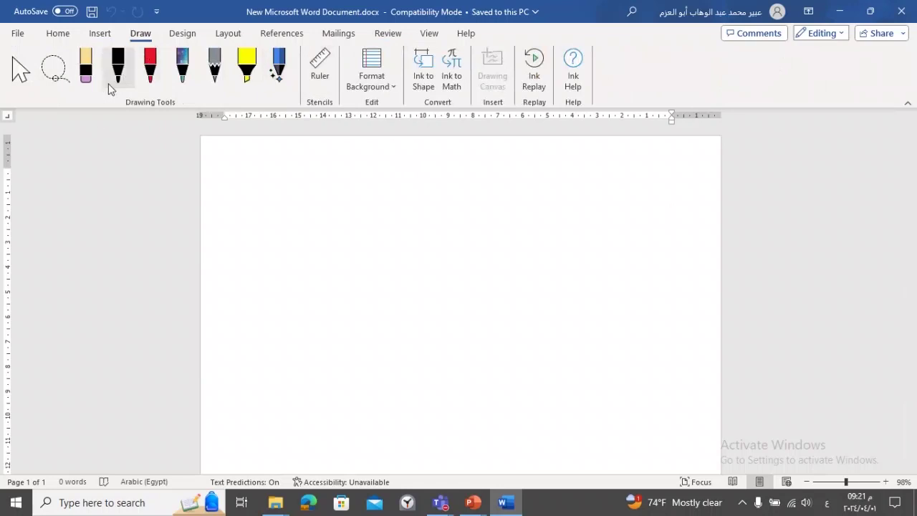
# - Start a rainbow-coloured WordArt with a shadow and enter the text "وزارة التربية والتعليم"
pyautogui.click(101, 33)
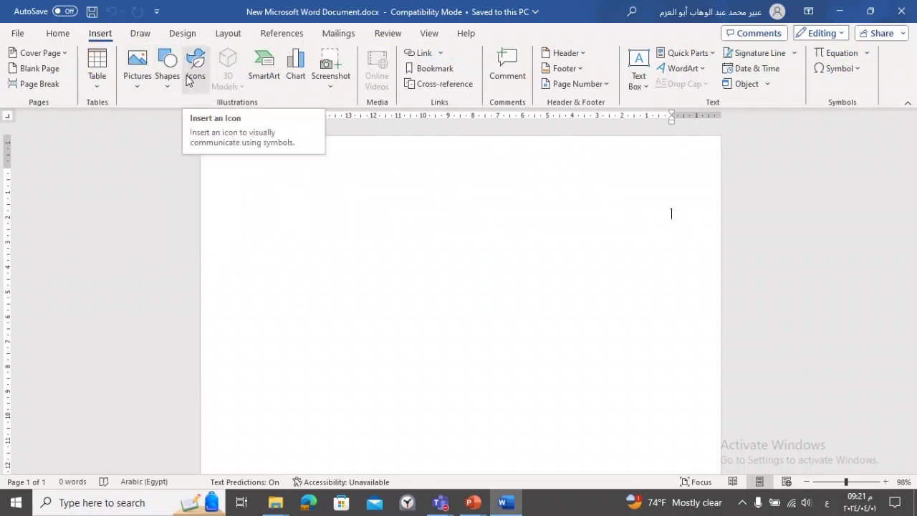
pyautogui.click(693, 74)
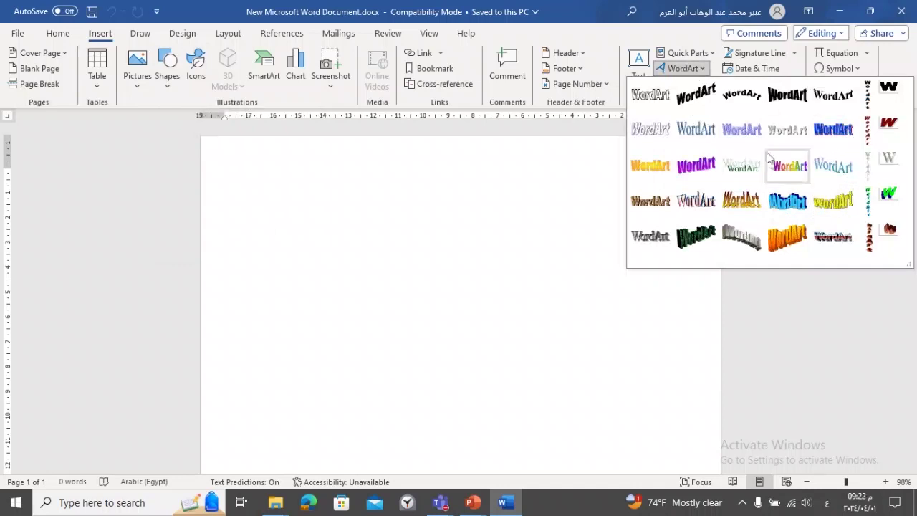
pyautogui.click(791, 167)
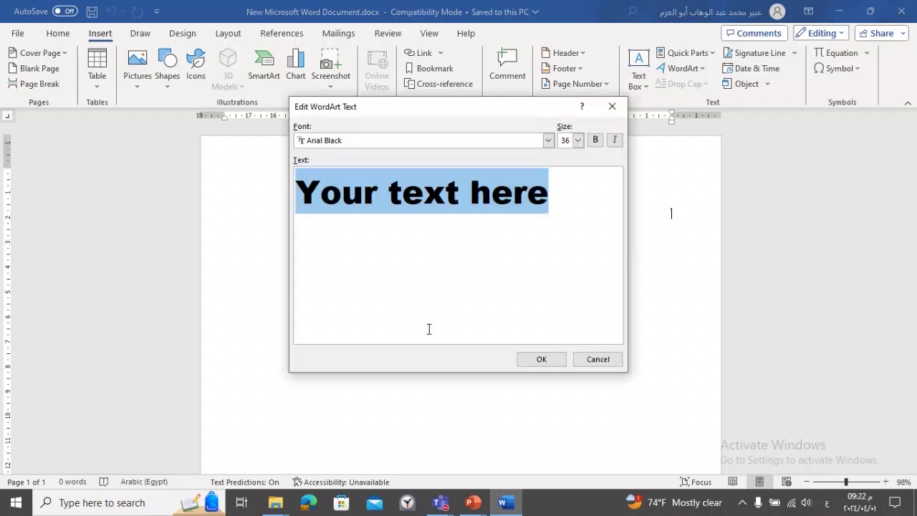
pyautogui.write('وزا')
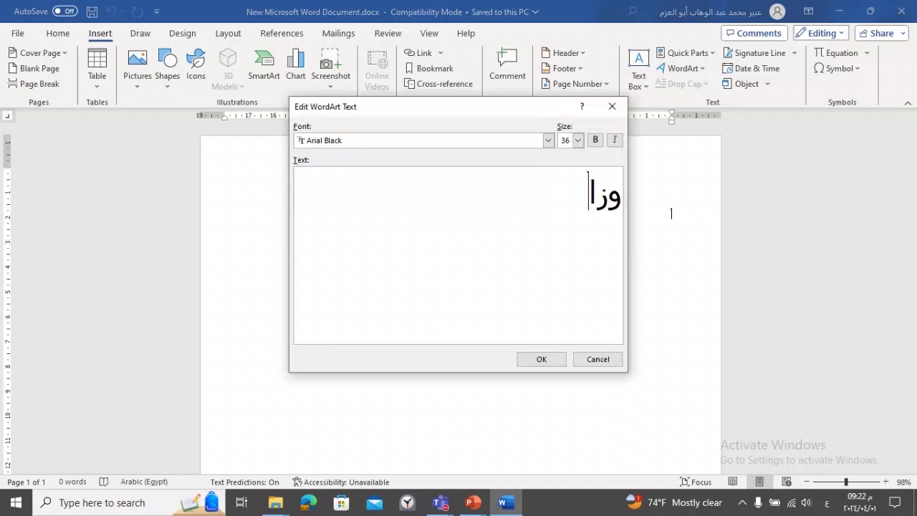
pyautogui.write('رة الترب')
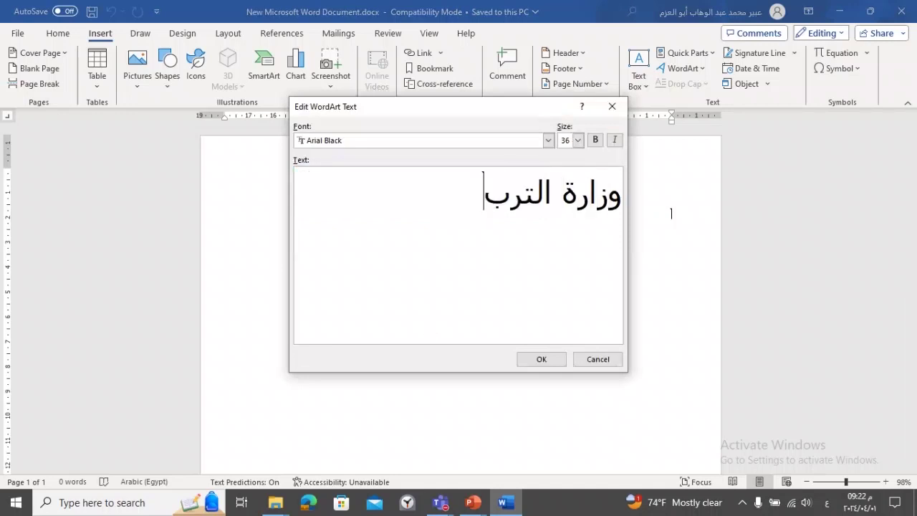
pyautogui.write('ية وا')
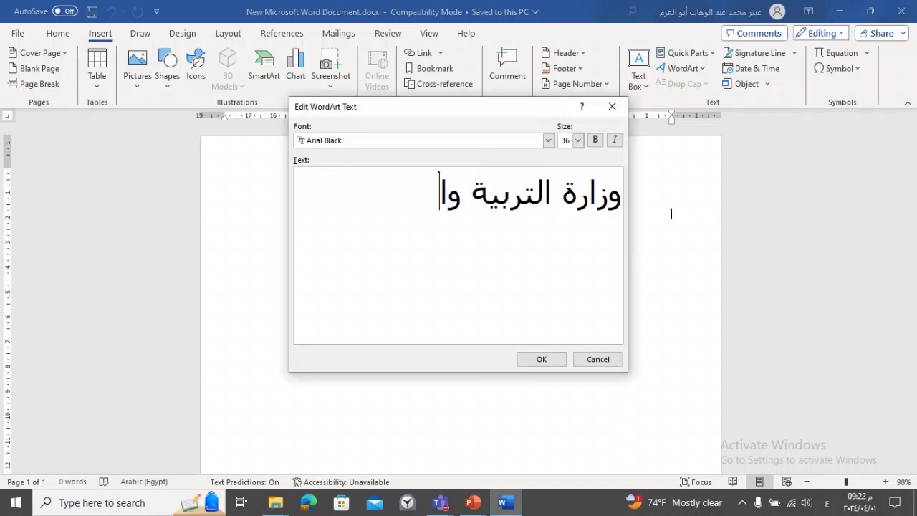
pyautogui.write('لتعليم')
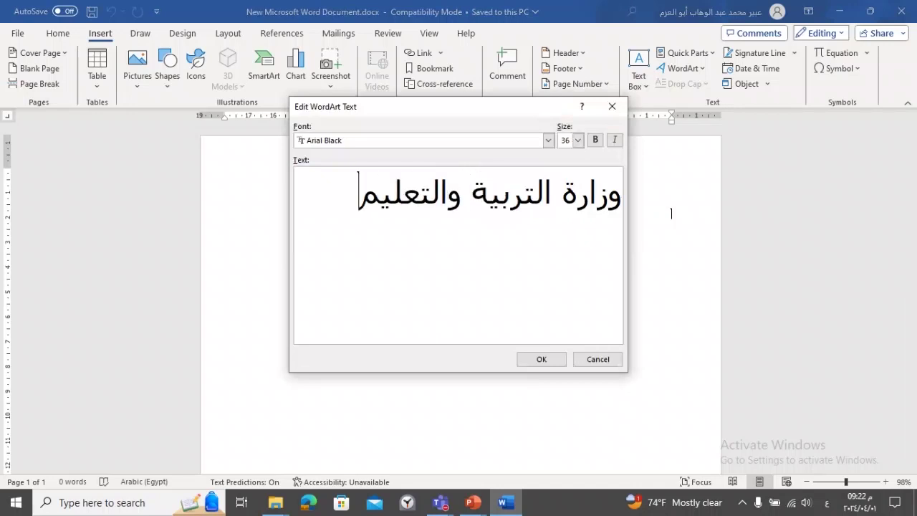
# - Format the WordArt text as Arial, size 36, bold
pyautogui.click(547, 141)
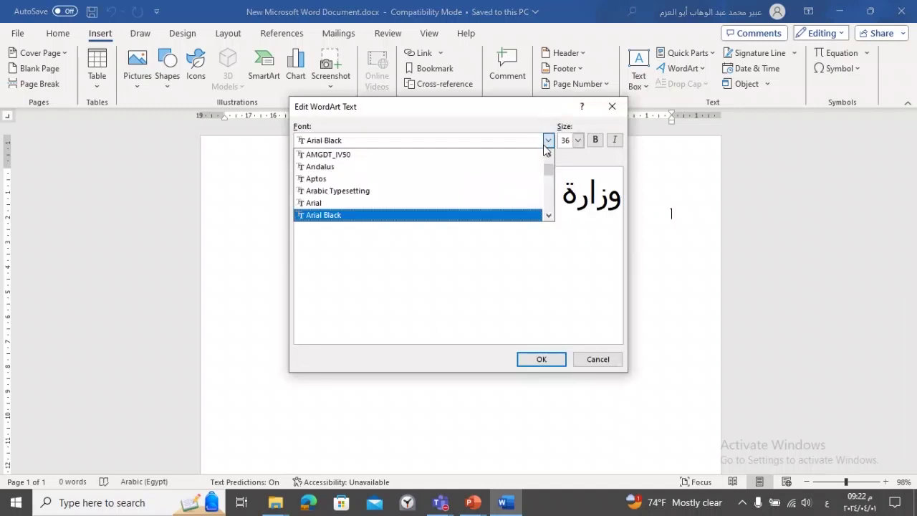
pyautogui.click(412, 202)
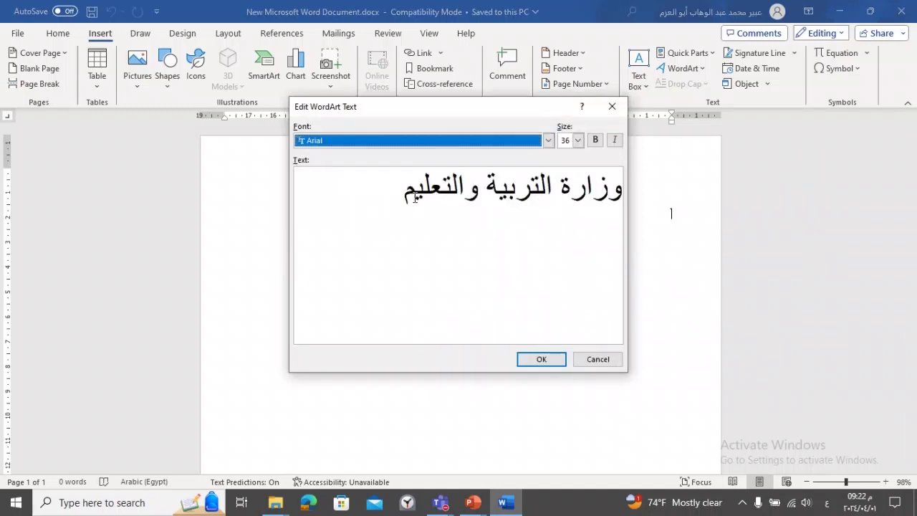
pyautogui.click(577, 140)
pyautogui.click(565, 213)
pyautogui.click(595, 140)
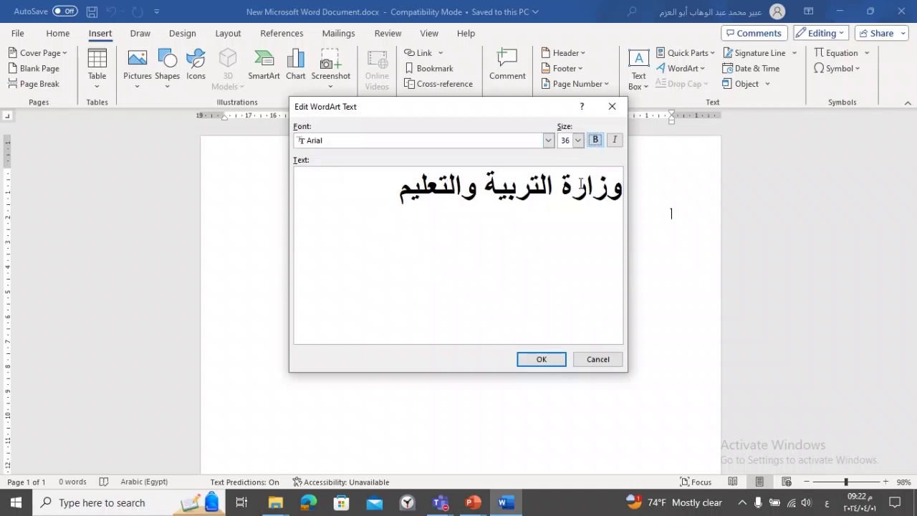
# - Insert the WordArt into the document and enlarge it to about 14.7 cm wide and 4.3 cm high
pyautogui.click(551, 360)
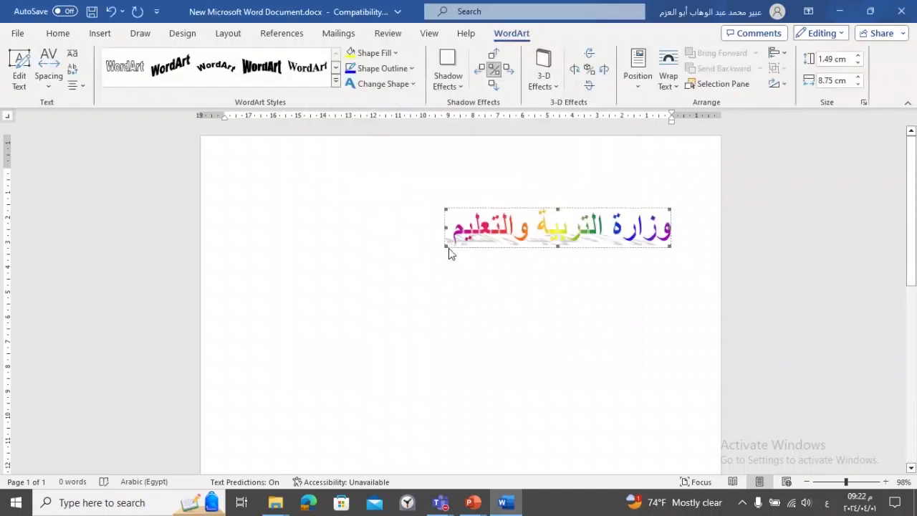
pyautogui.moveTo(446, 246); pyautogui.dragTo(274, 318)
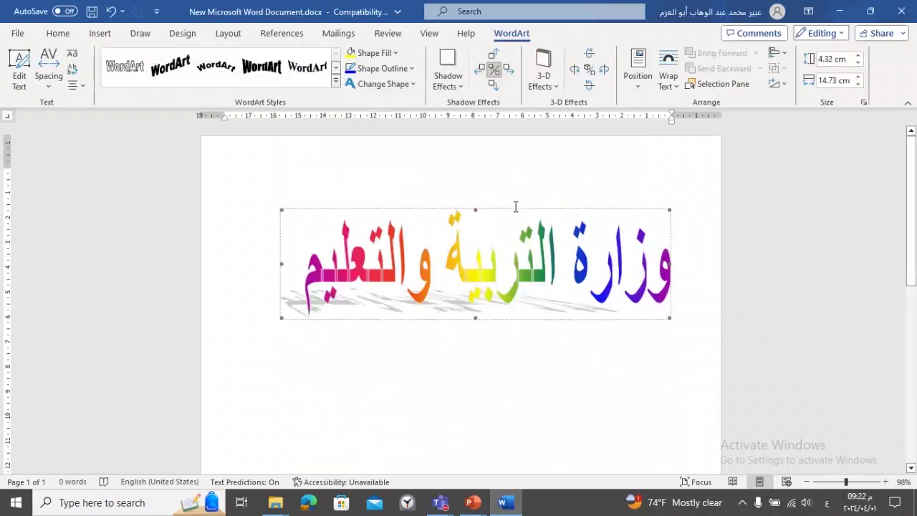
# - Draw a 24-point star shape about 9 cm wide and 5.9 cm high below the WordArt
pyautogui.click(100, 34)
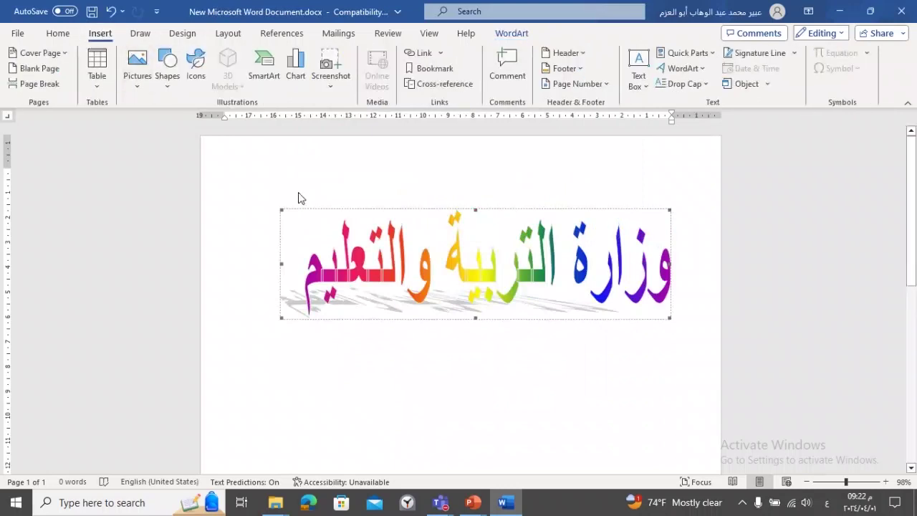
pyautogui.scroll(-1, 298, 194)
pyautogui.click(167, 87)
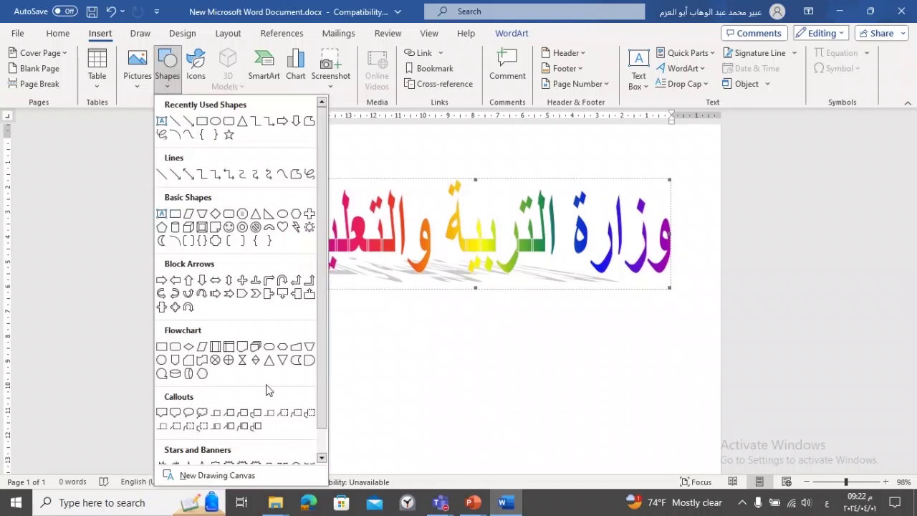
pyautogui.scroll(-1, 272, 396)
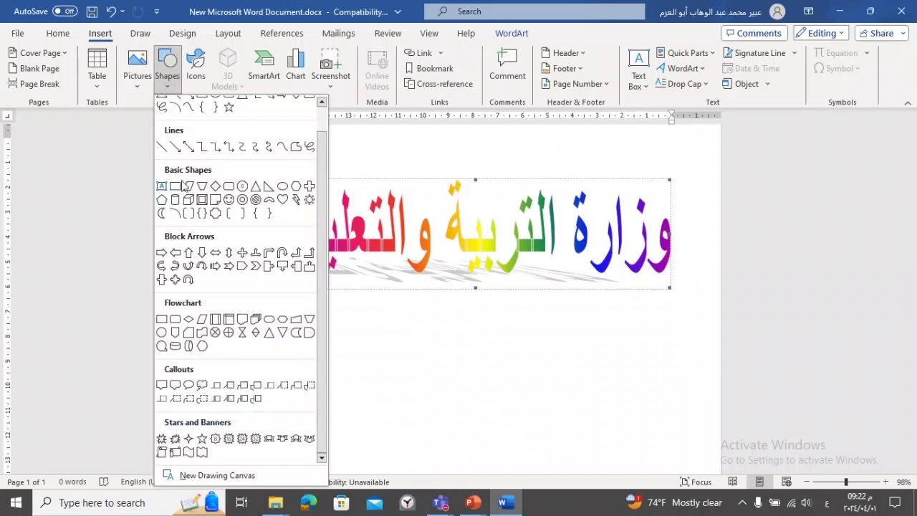
pyautogui.scroll(1, 224, 231)
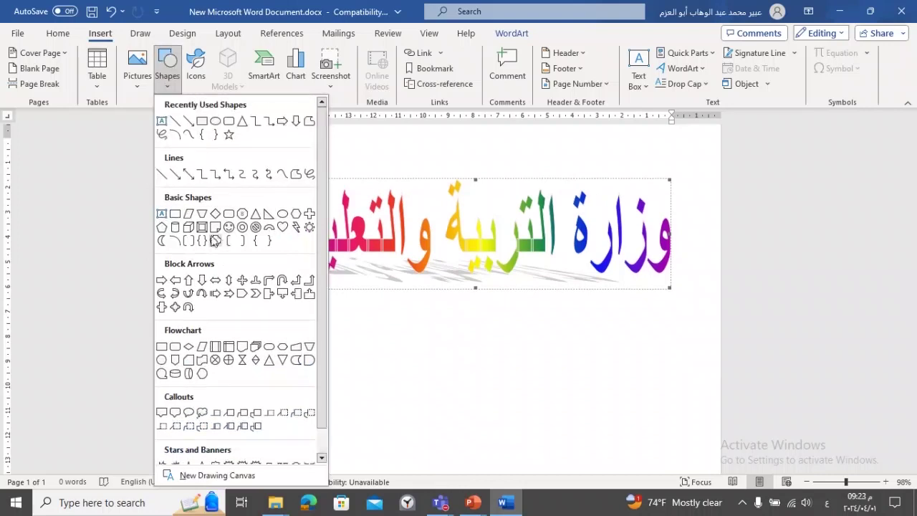
pyautogui.scroll(-1, 260, 304)
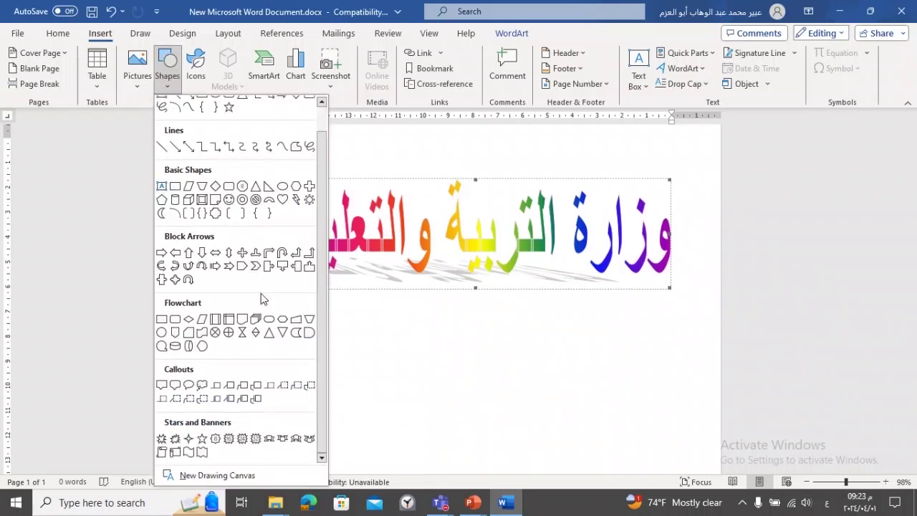
pyautogui.click(243, 439)
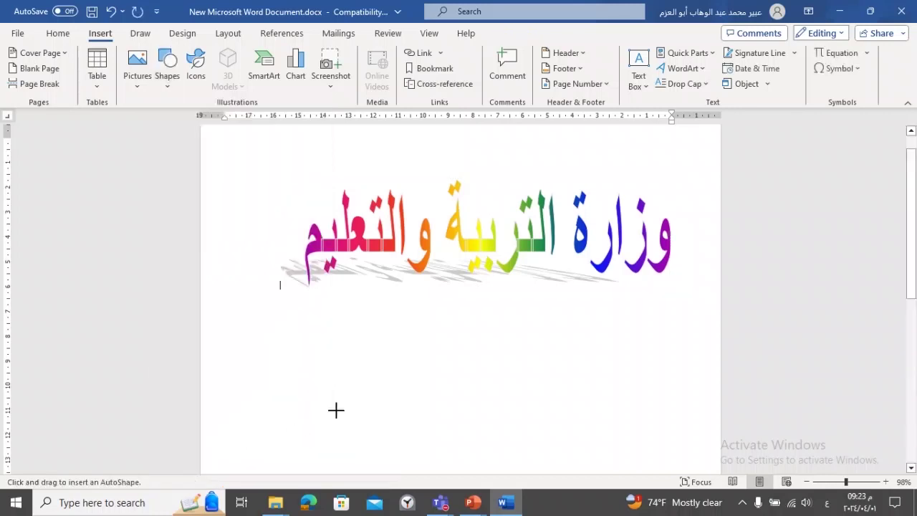
pyautogui.moveTo(382, 434); pyautogui.dragTo(605, 287)
# - Move the star slightly down from the WordArt and enlarge it to about 13.4 cm wide and 6.7 cm high
pyautogui.moveTo(516, 324); pyautogui.dragTo(482, 347)
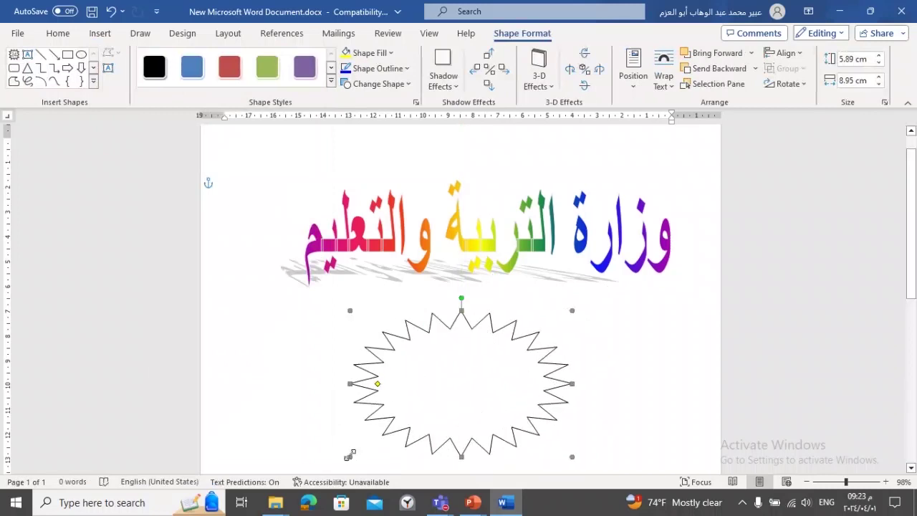
pyautogui.moveTo(350, 456); pyautogui.dragTo(318, 464)
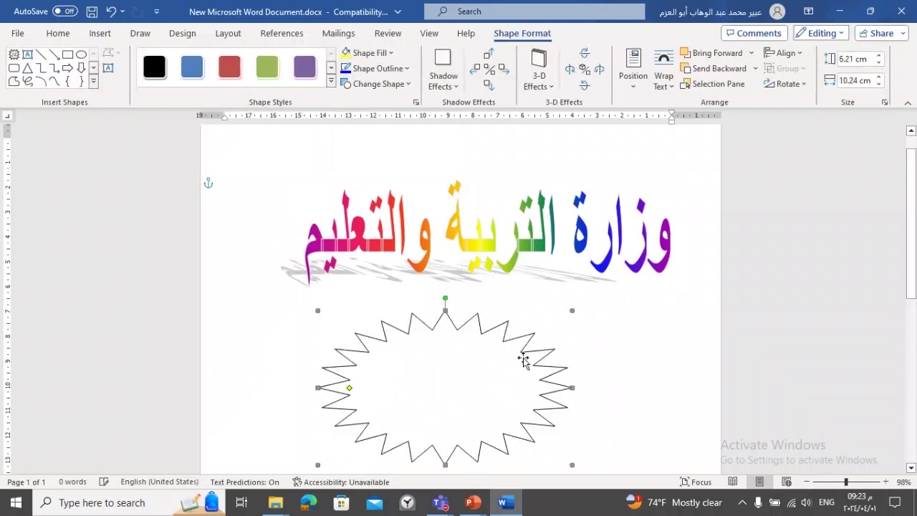
pyautogui.moveTo(573, 309); pyautogui.dragTo(652, 298)
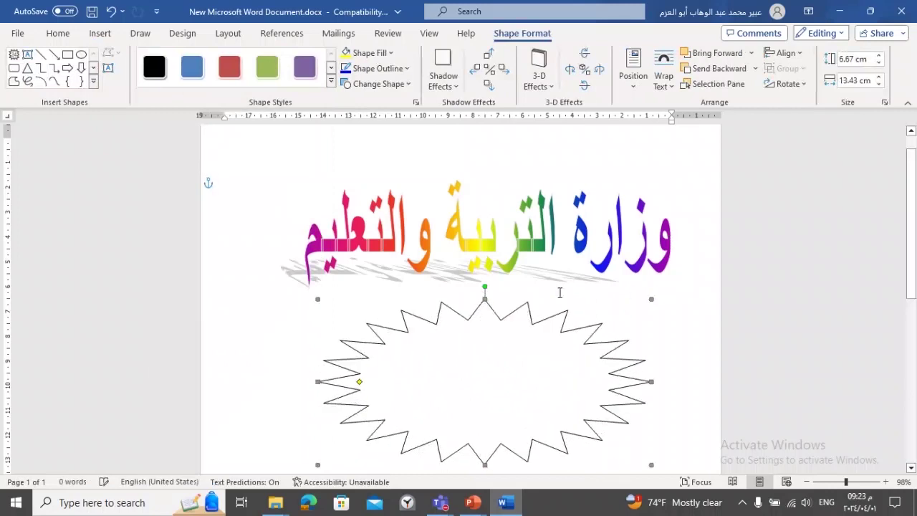
# - Apply the solid teal shape style and the second Perspective 3-D effect to the star
pyautogui.click(330, 81)
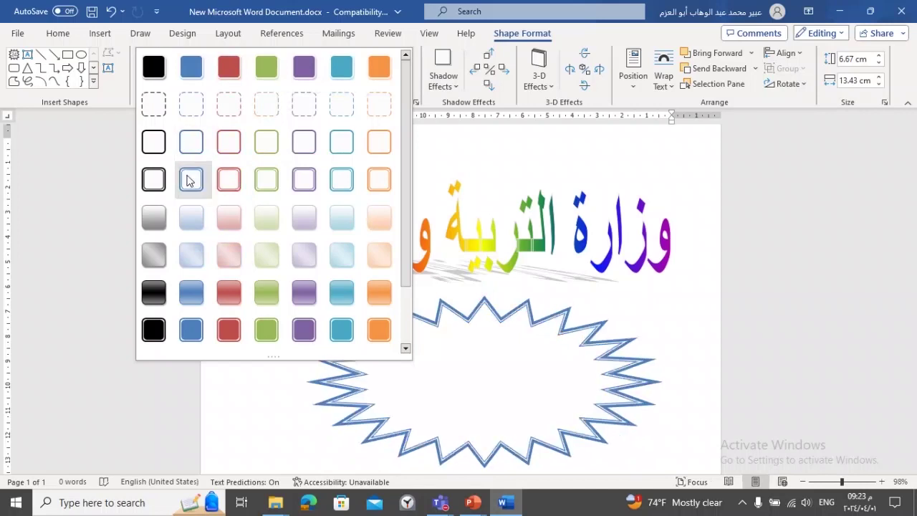
pyautogui.click(342, 68)
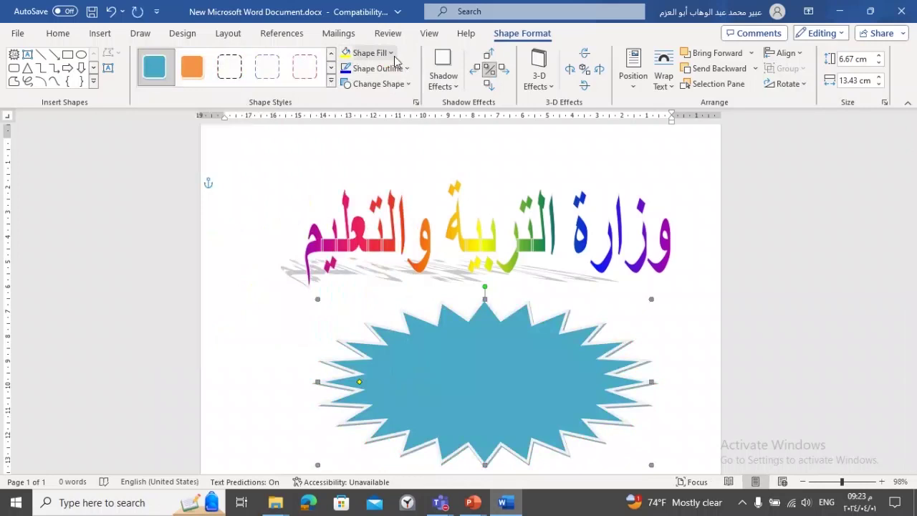
pyautogui.click(538, 77)
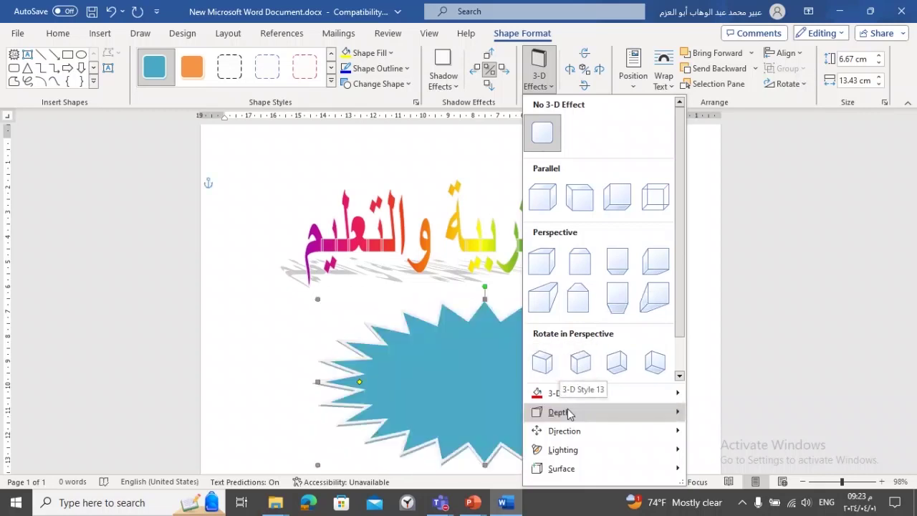
pyautogui.moveTo(568, 413)
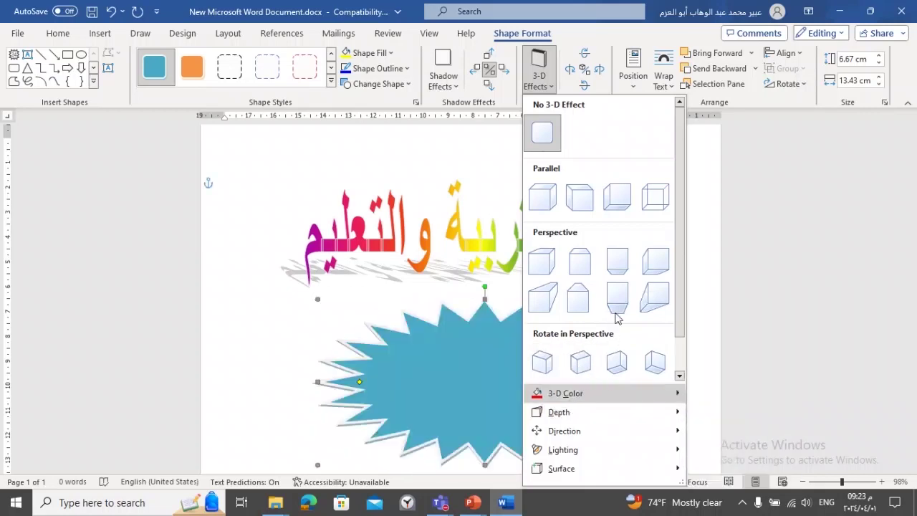
pyautogui.click(583, 264)
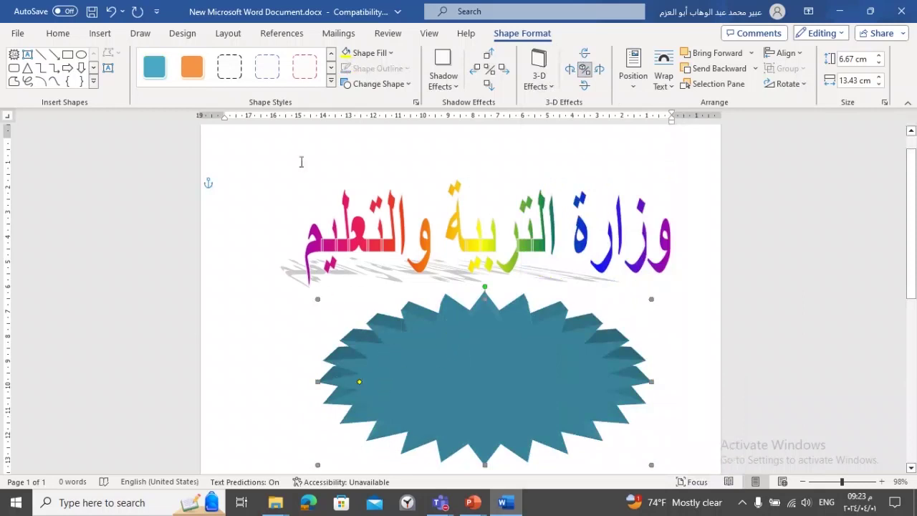
# - Insert the solid black city-buildings icon from the stock icon library into the document
pyautogui.click(104, 36)
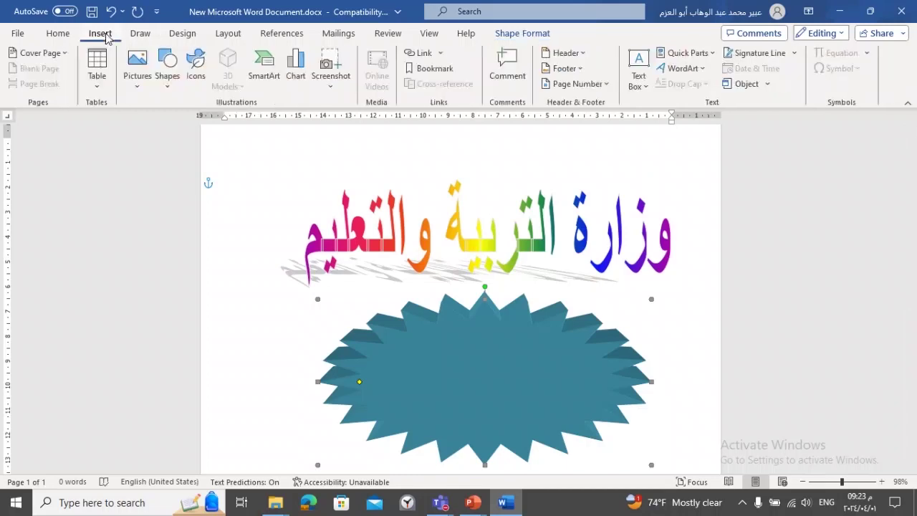
pyautogui.click(198, 69)
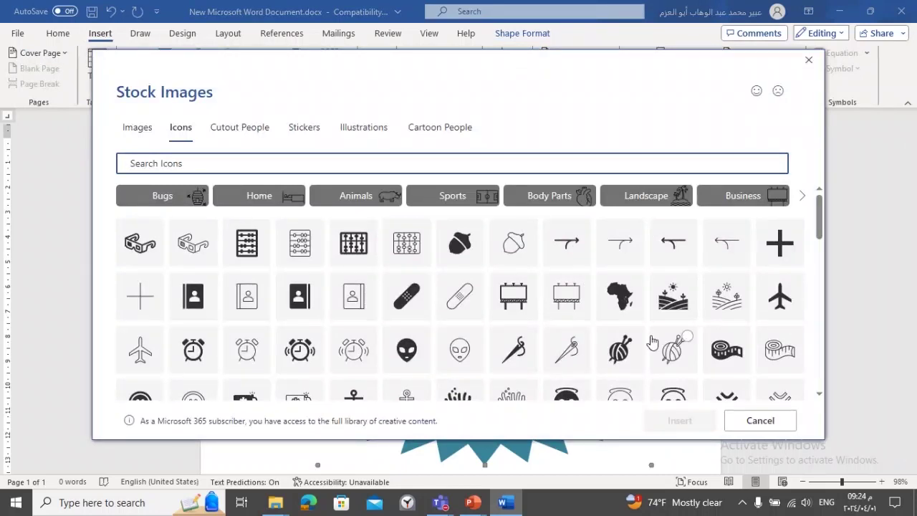
pyautogui.scroll(-2, 652, 342)
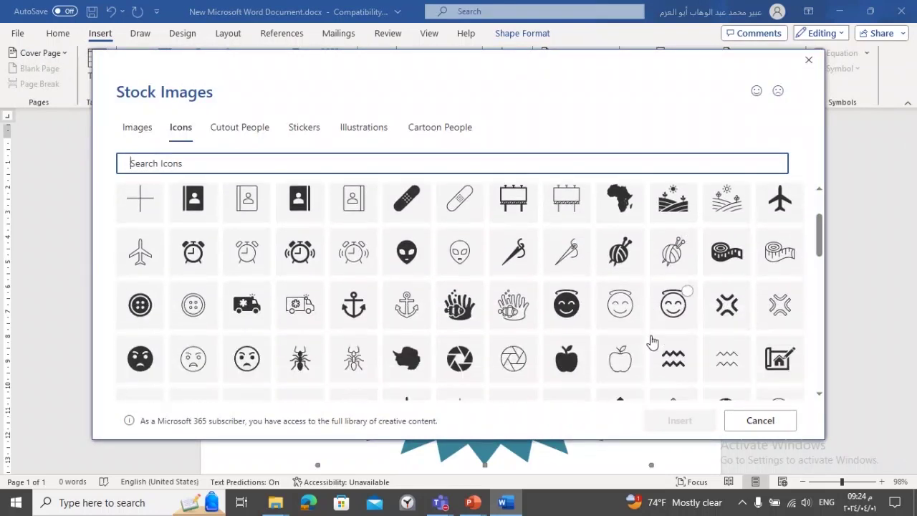
pyautogui.scroll(-5, 652, 342)
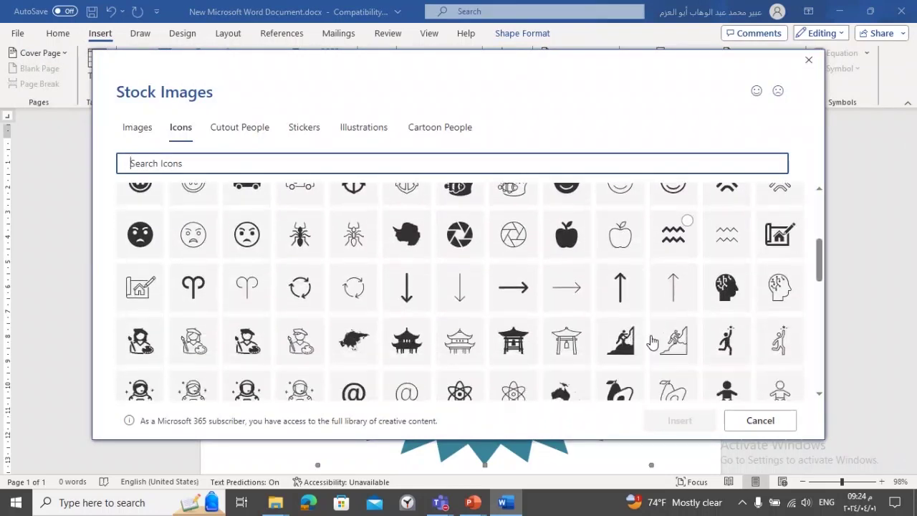
pyautogui.scroll(-1, 652, 342)
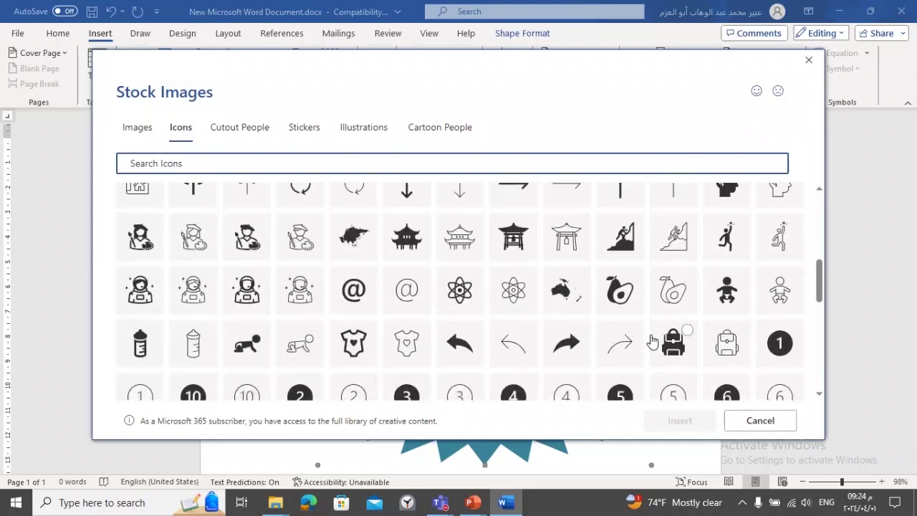
pyautogui.scroll(-1, 652, 342)
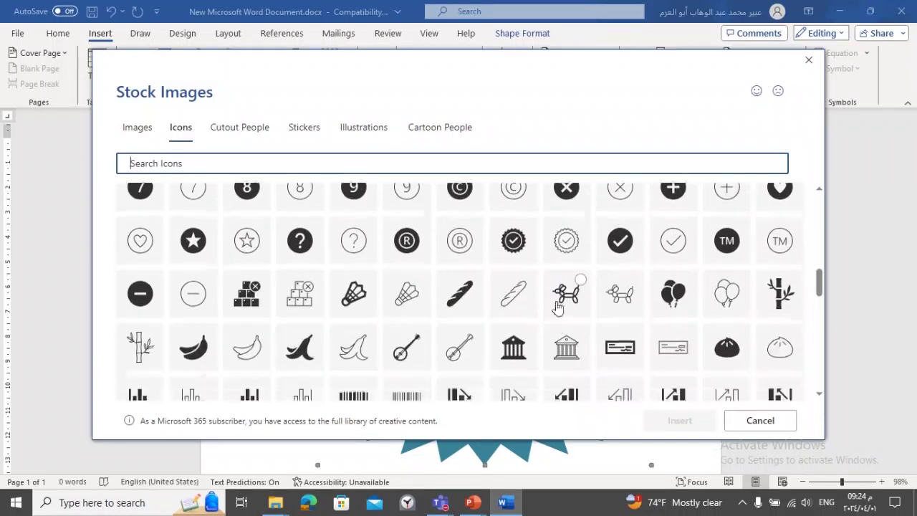
pyautogui.scroll(-5, 558, 306)
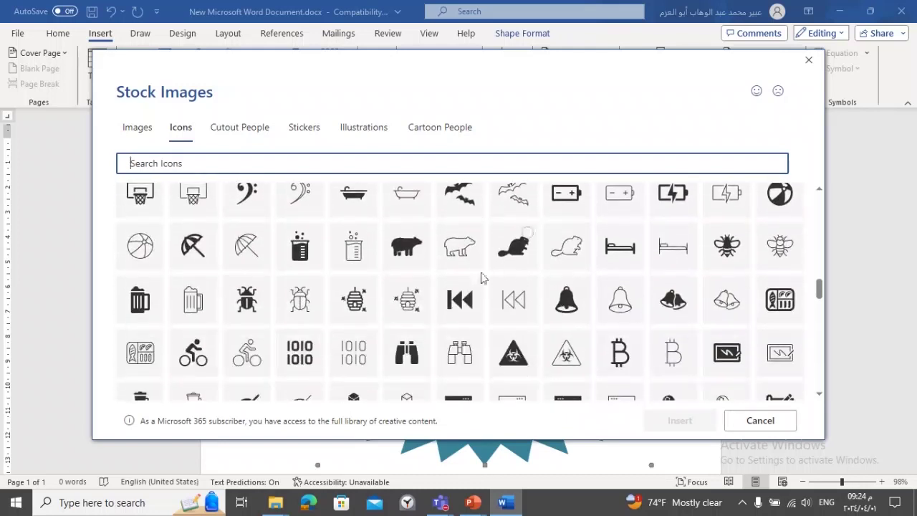
pyautogui.scroll(-8, 449, 281)
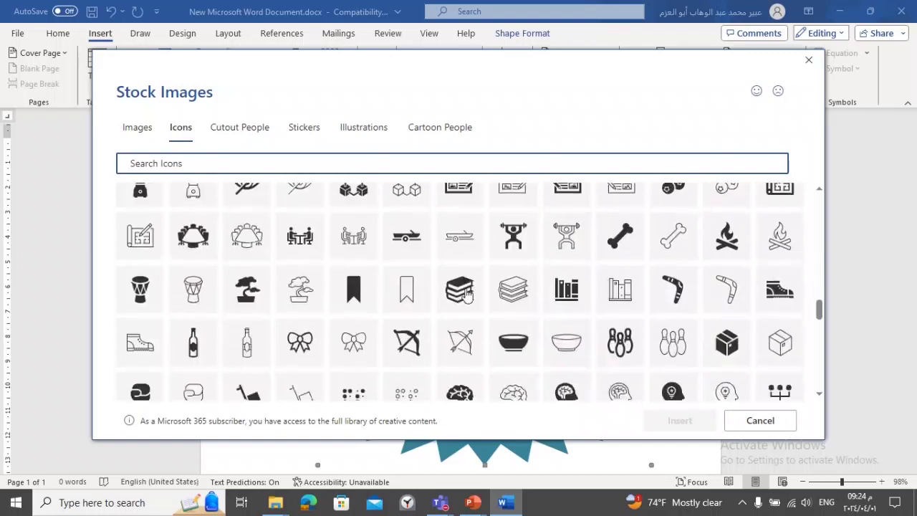
pyautogui.scroll(-4, 464, 290)
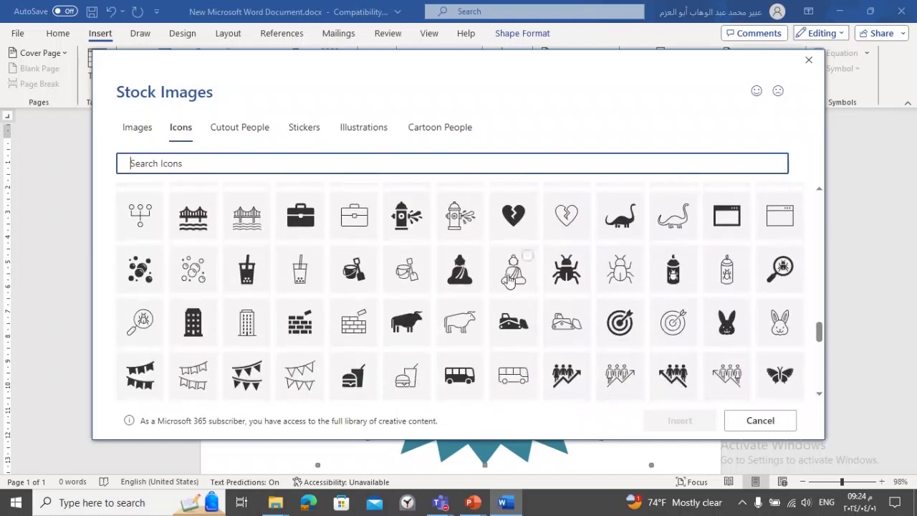
pyautogui.scroll(-3, 515, 311)
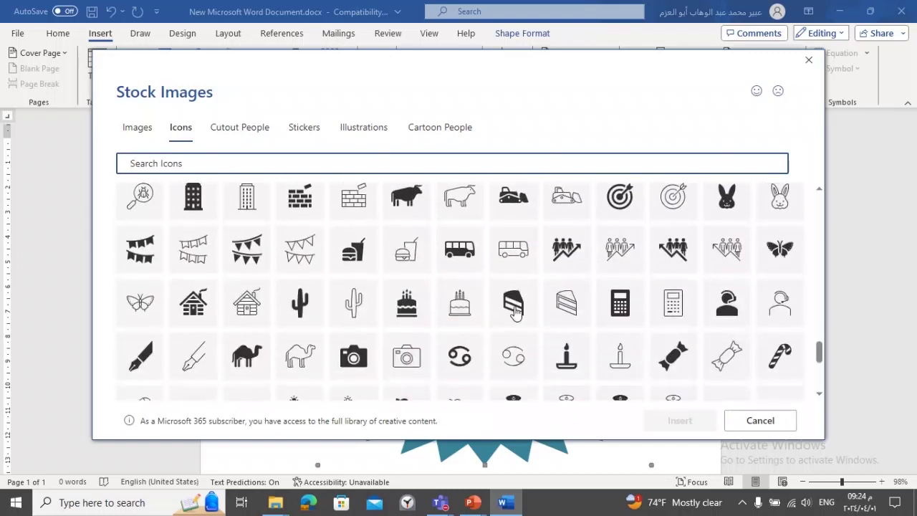
pyautogui.scroll(-4, 515, 312)
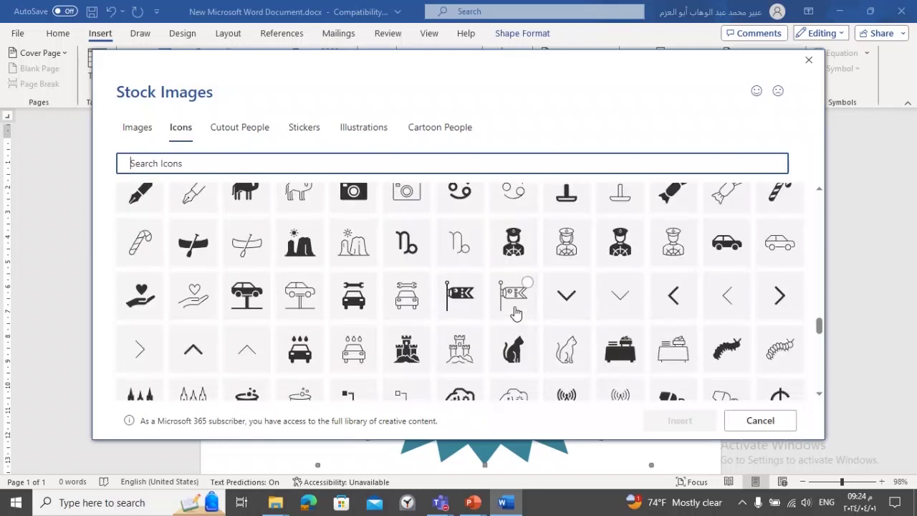
pyautogui.scroll(-2, 520, 312)
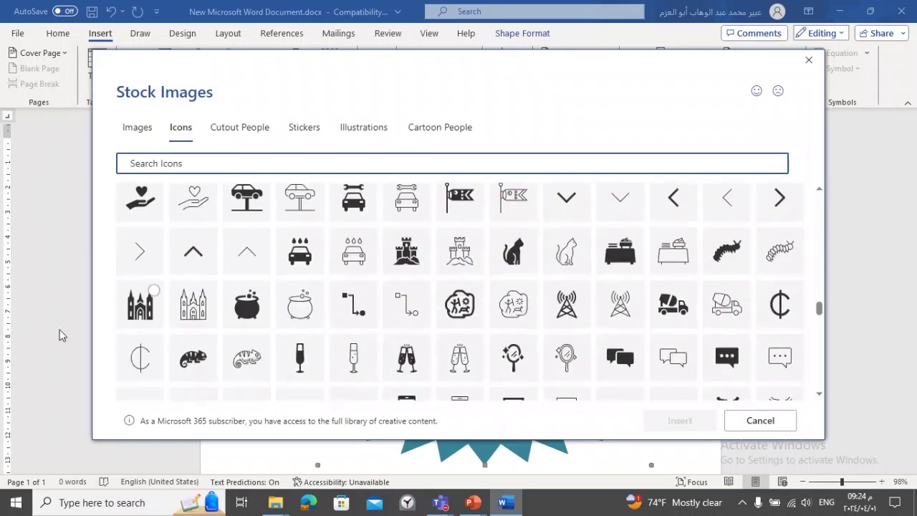
pyautogui.scroll(-5, 620, 317)
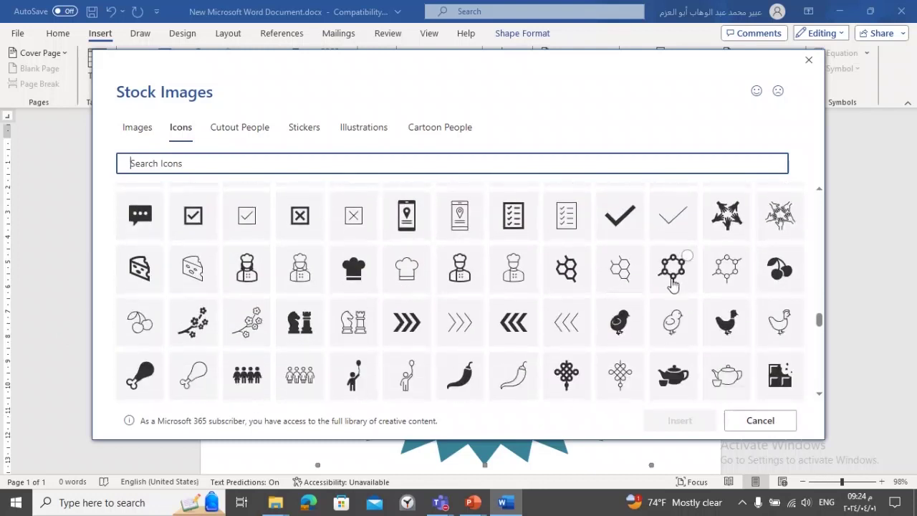
pyautogui.scroll(-1, 620, 315)
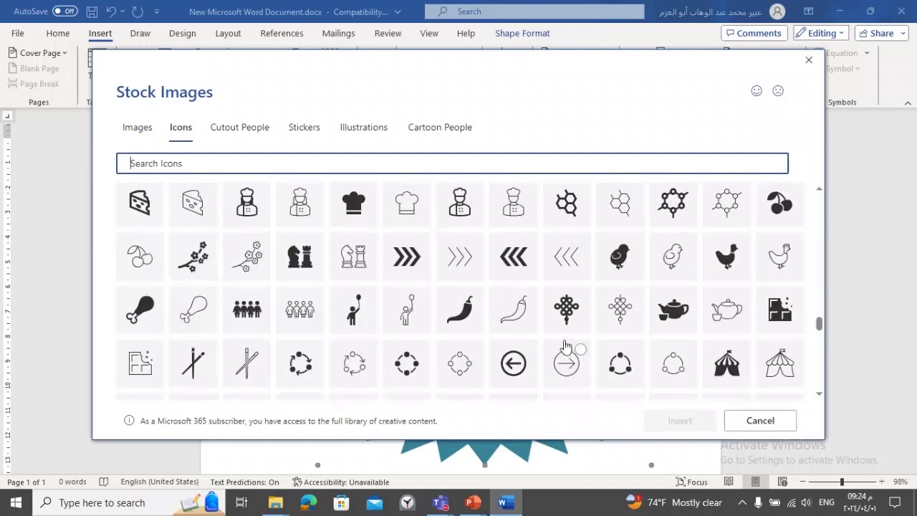
pyautogui.scroll(-8, 538, 328)
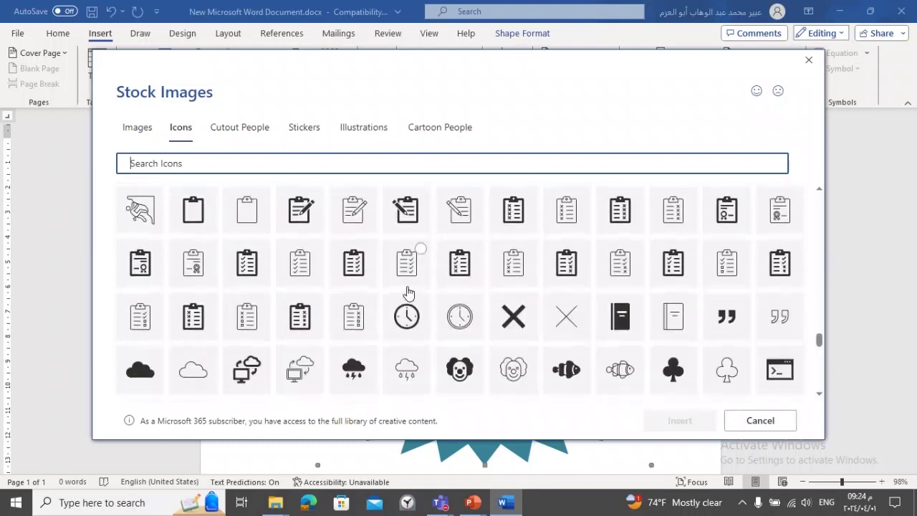
pyautogui.scroll(3, 405, 292)
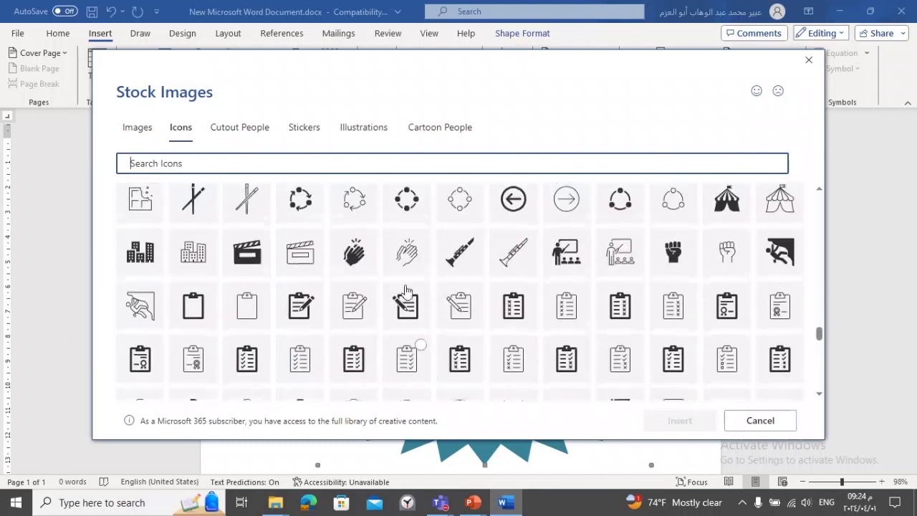
pyautogui.click(147, 255)
pyautogui.click(680, 421)
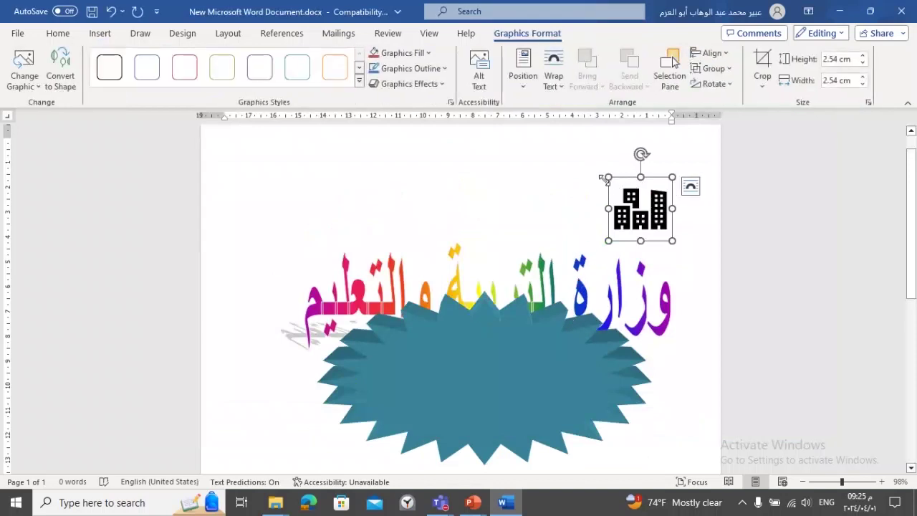
# - Enlarge the buildings icon to 3.81 cm by 3.81 cm and give it the purple fill style without an outline
pyautogui.moveTo(609, 177); pyautogui.dragTo(577, 172)
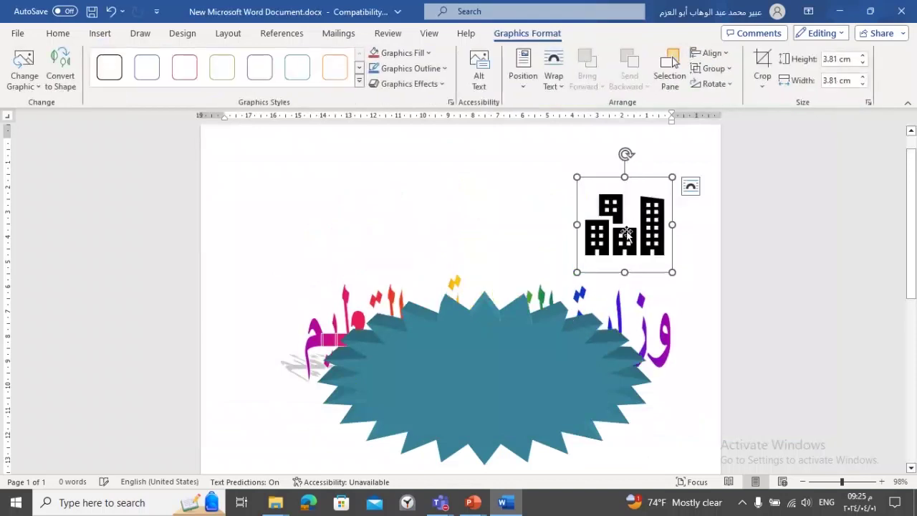
pyautogui.click(653, 181)
pyautogui.click(645, 206)
pyautogui.click(358, 81)
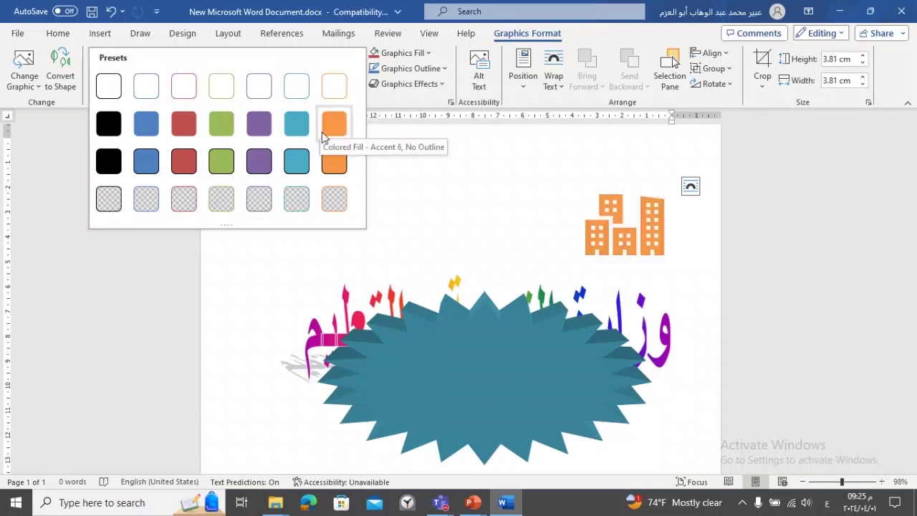
pyautogui.press('Escape')
pyautogui.hotkey('ctrl', 'z')
# - Insert a clustered column chart with its default sample data and close the chart's data sheet
pyautogui.click(111, 41)
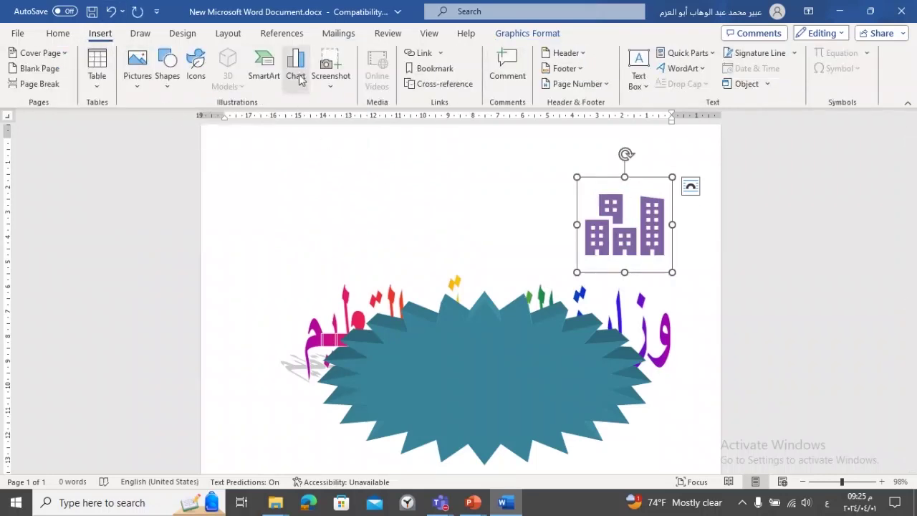
pyautogui.click(298, 77)
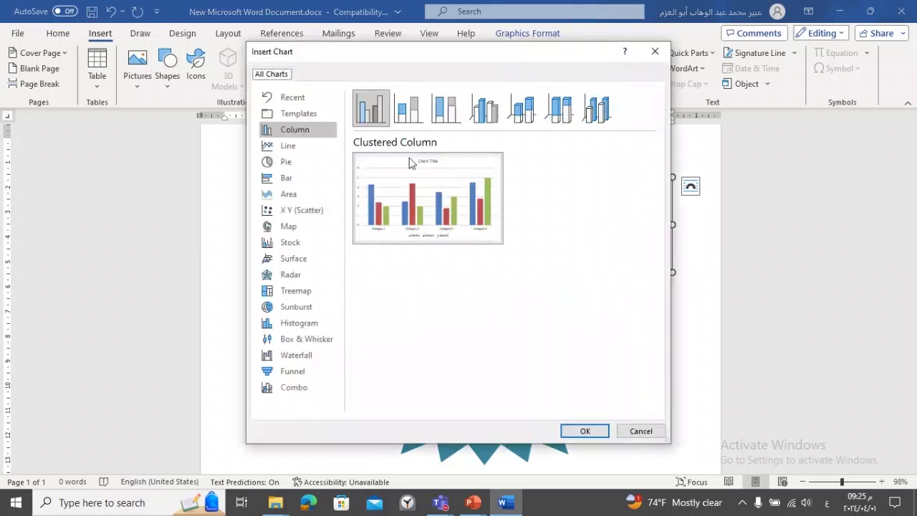
pyautogui.moveTo(414, 171)
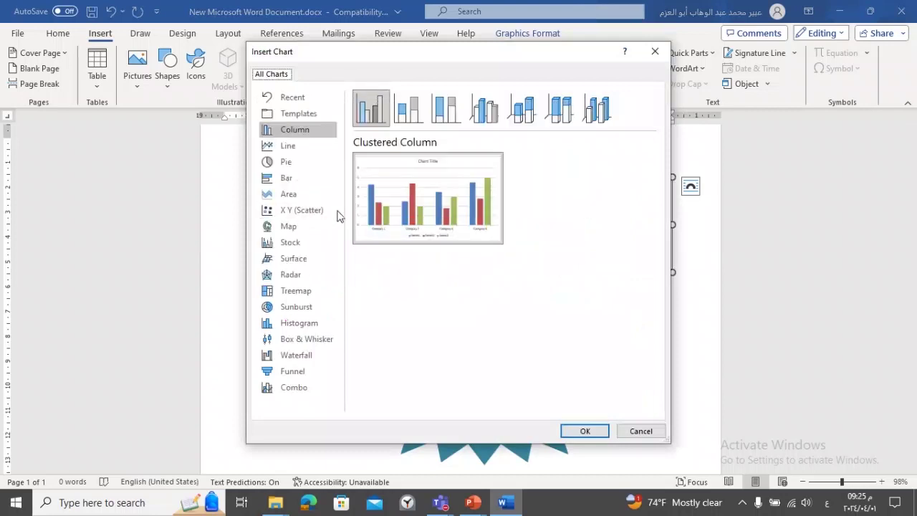
pyautogui.moveTo(372, 203)
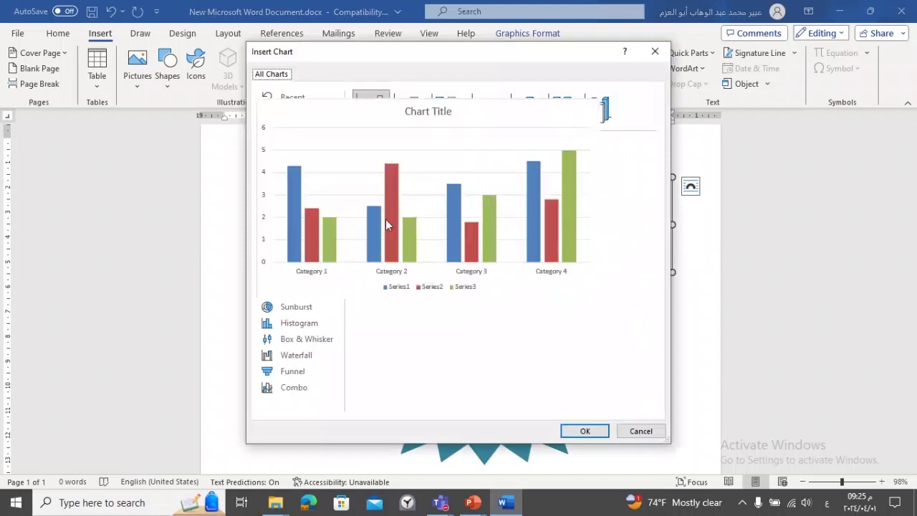
pyautogui.click(585, 431)
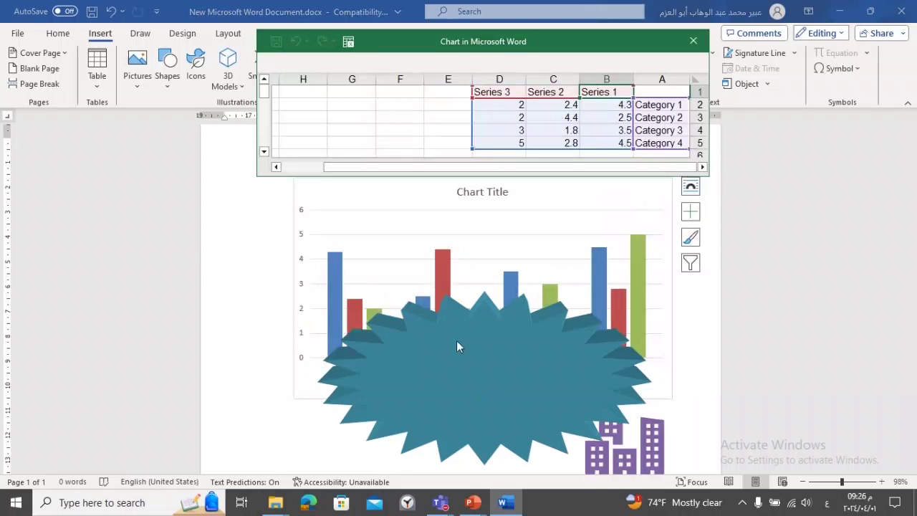
pyautogui.click(689, 39)
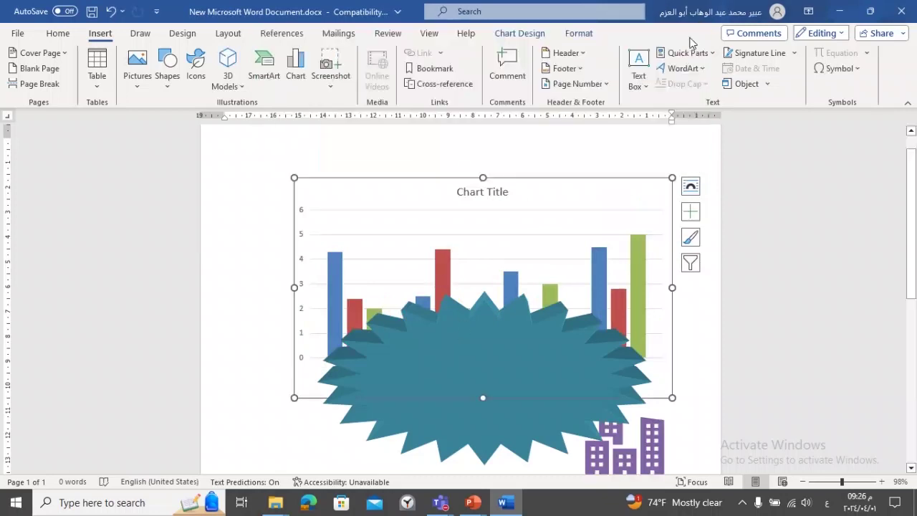
# - Insert the pink lungs model from the Anatomy category of the online 3D models into the document
pyautogui.click(228, 74)
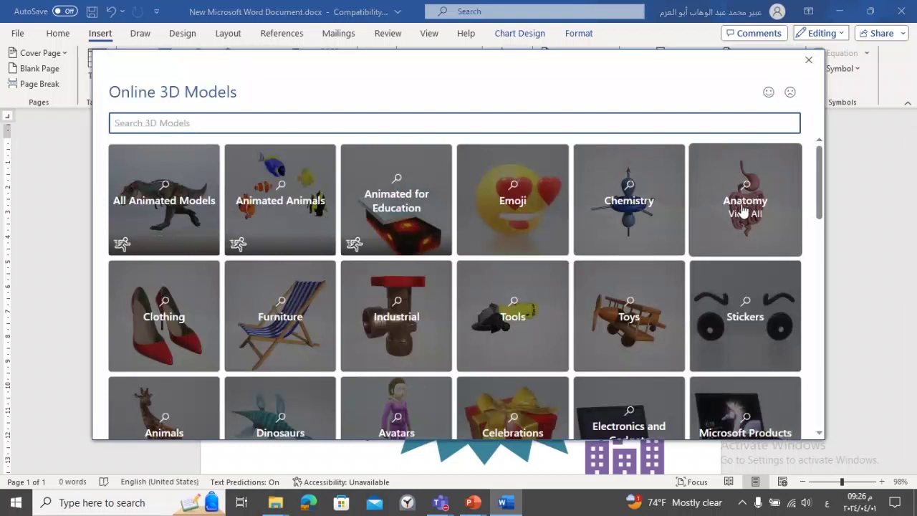
pyautogui.scroll(-2, 743, 211)
pyautogui.scroll(1, 743, 208)
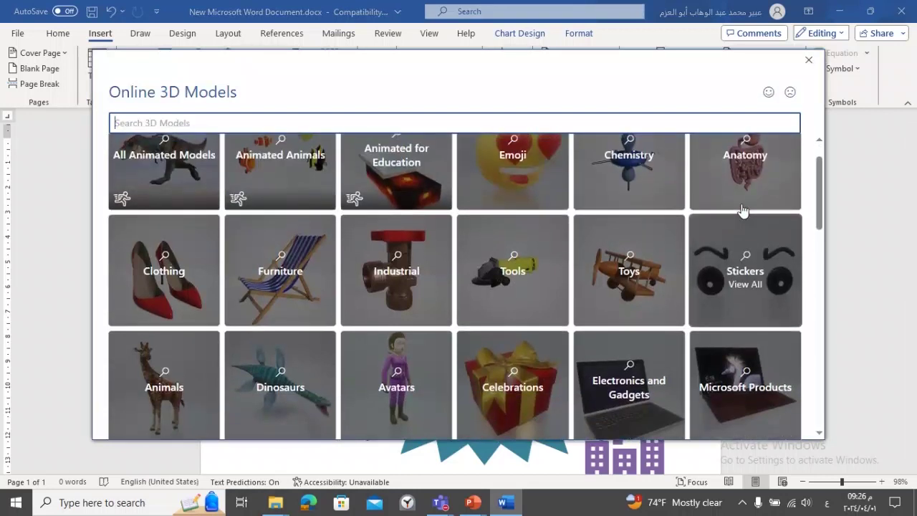
pyautogui.scroll(1, 743, 210)
pyautogui.click(745, 220)
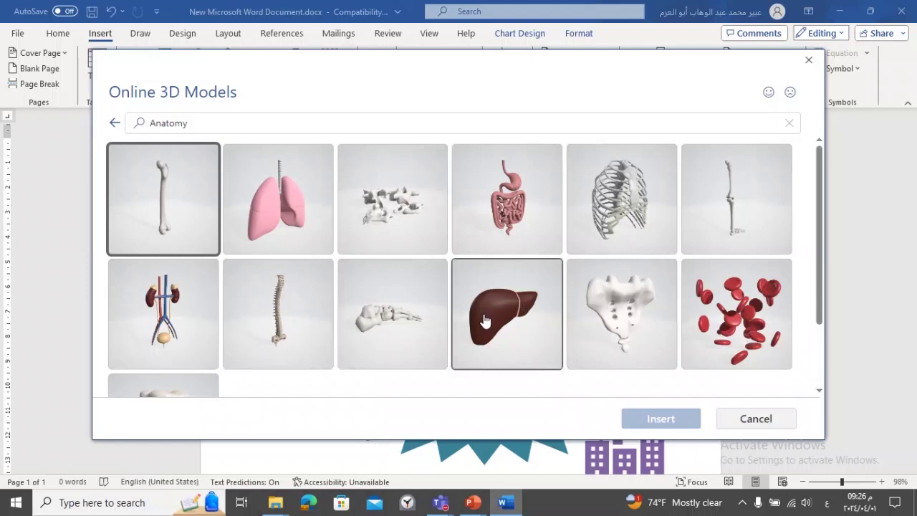
pyautogui.click(292, 224)
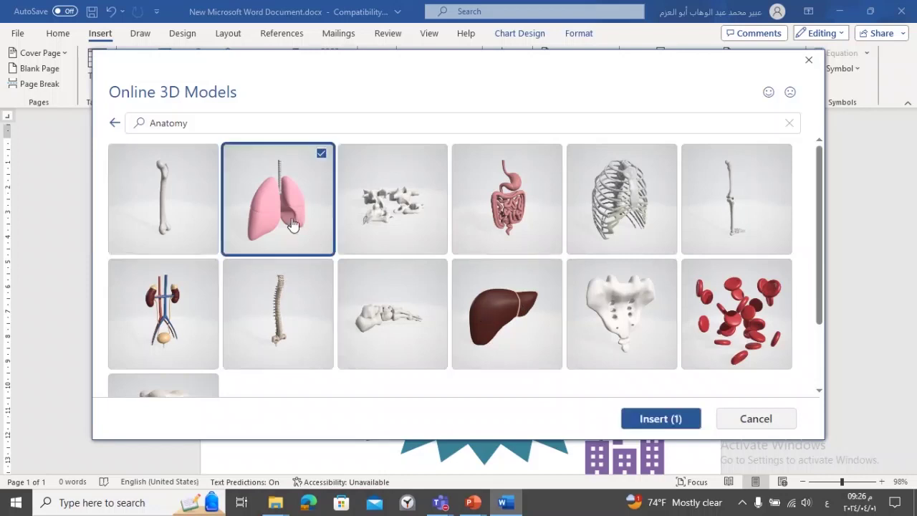
pyautogui.click(638, 418)
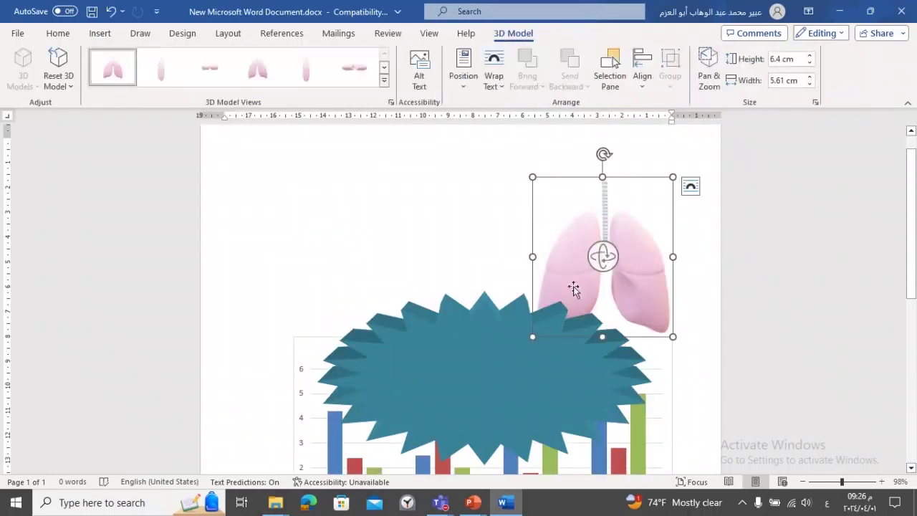
# - Rotate the lungs model in 3D through several angles to a nearly side-on view
pyautogui.moveTo(602, 256); pyautogui.dragTo(487, 303)
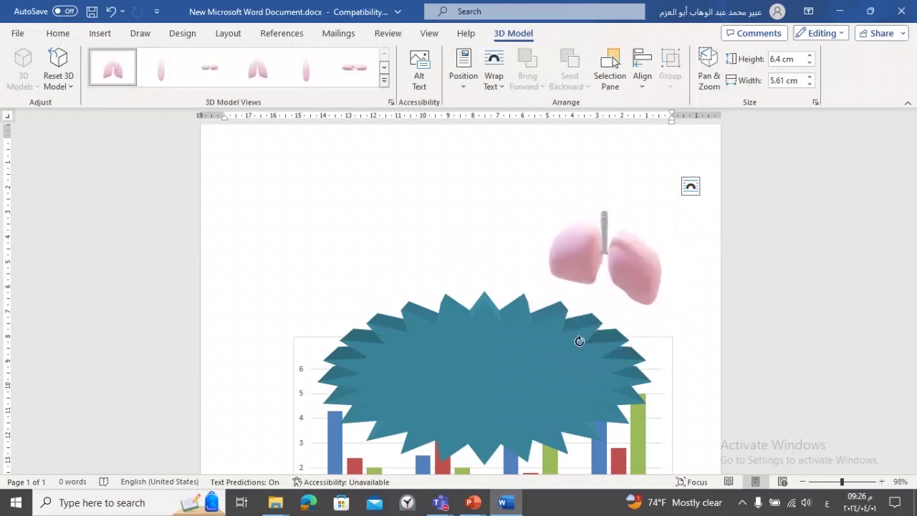
pyautogui.moveTo(579, 354); pyautogui.dragTo(580, 386)
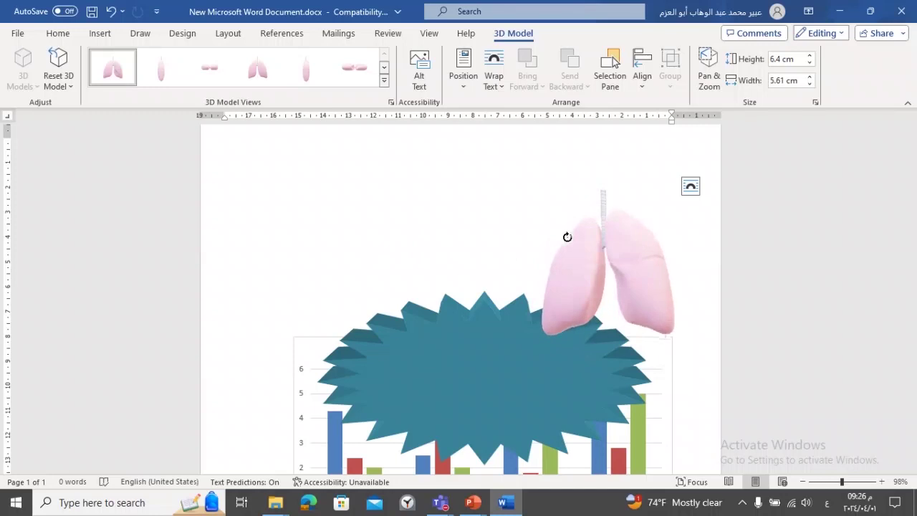
pyautogui.hotkey('ctrl', 'z')
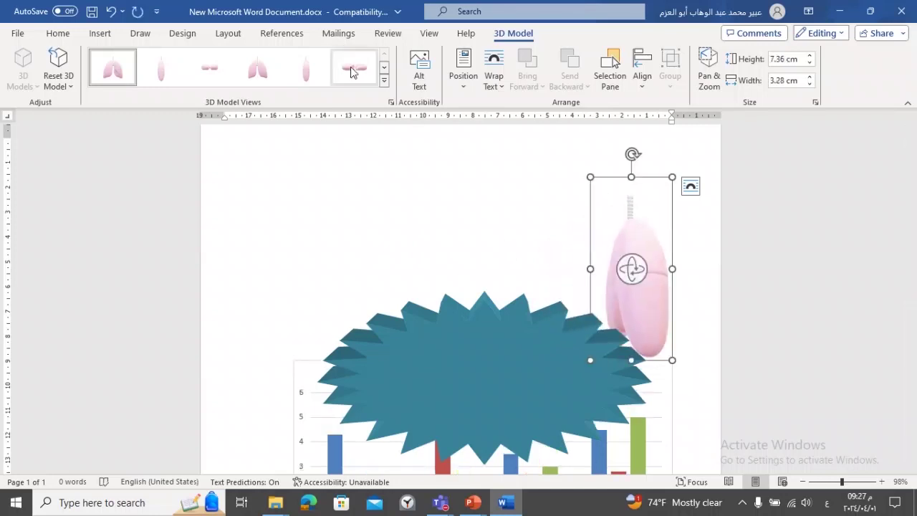